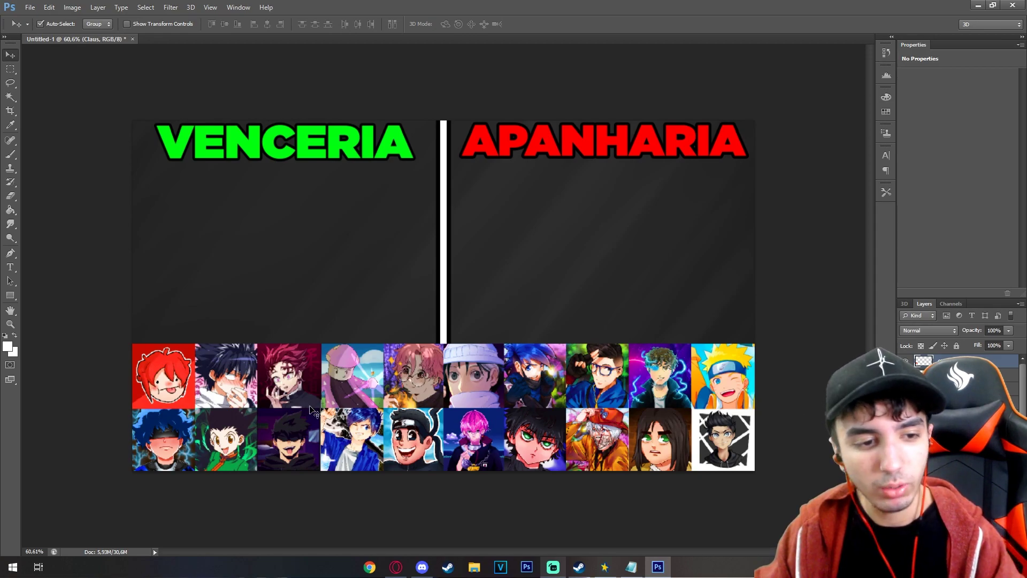
Move the red-haired cartoon avatar from the bottom rows to the start of the VENCERIA area
key("ctrl+t")
left_click_drag(177, 391, 186, 232)
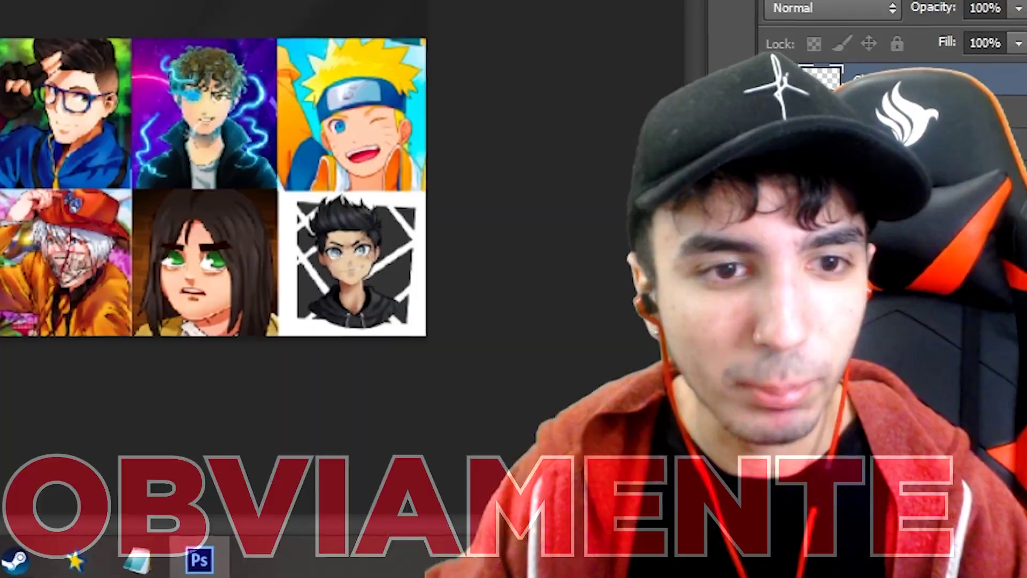
key("Return")
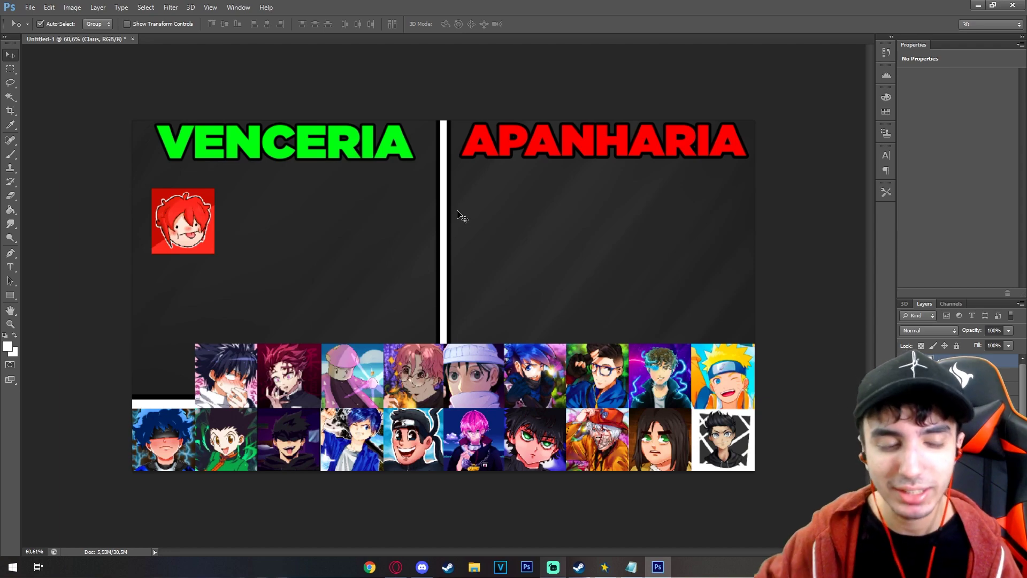
Move the dark-haired avatar covering its mouth into the APANHARIA area, next to the divider, and apply the transformation
left_click(244, 396)
key("ctrl+t")
left_click_drag(244, 396, 373, 272)
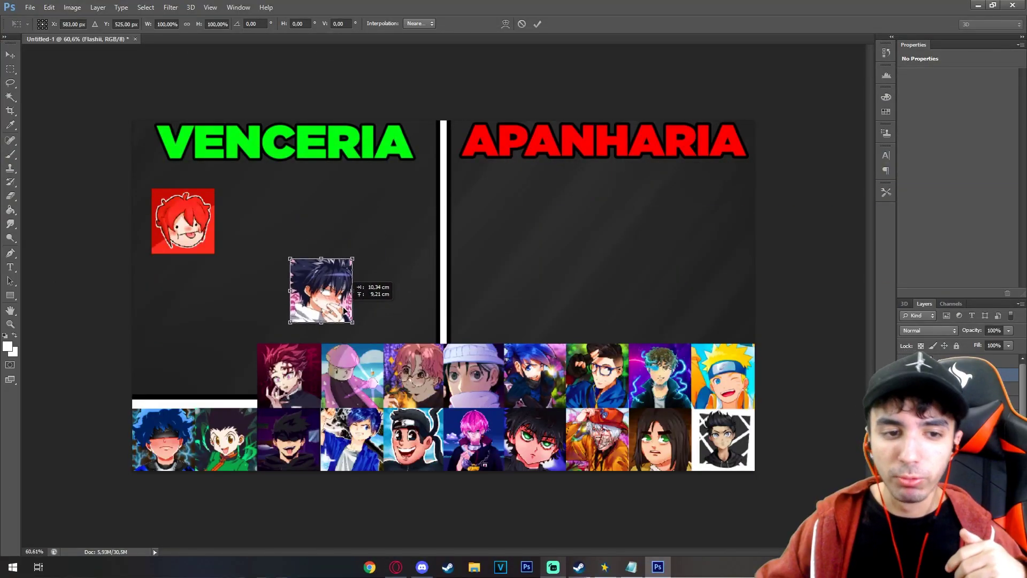
left_click_drag(344, 310, 328, 236)
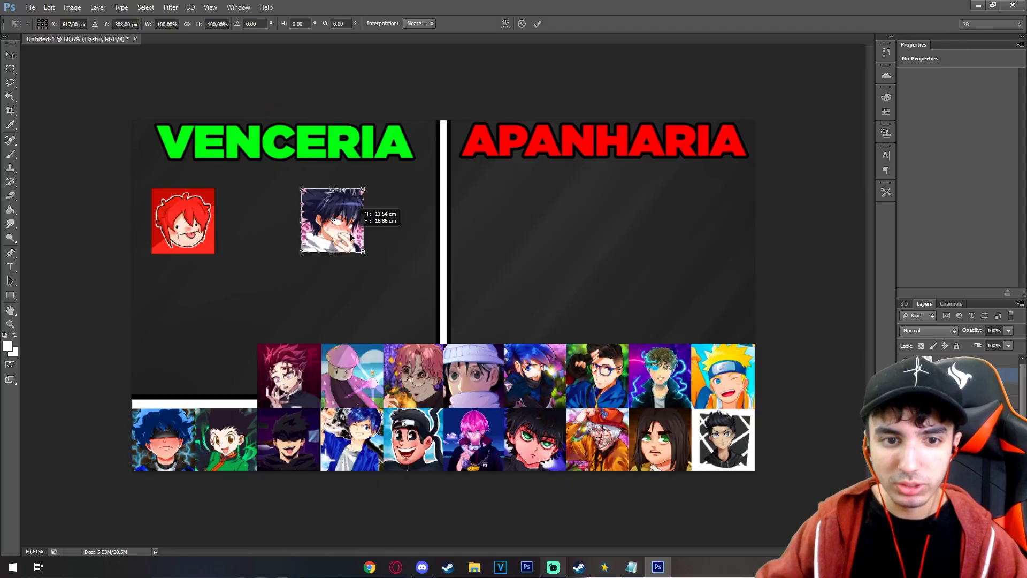
left_click_drag(352, 237, 508, 226)
key("v")
left_click(448, 214)
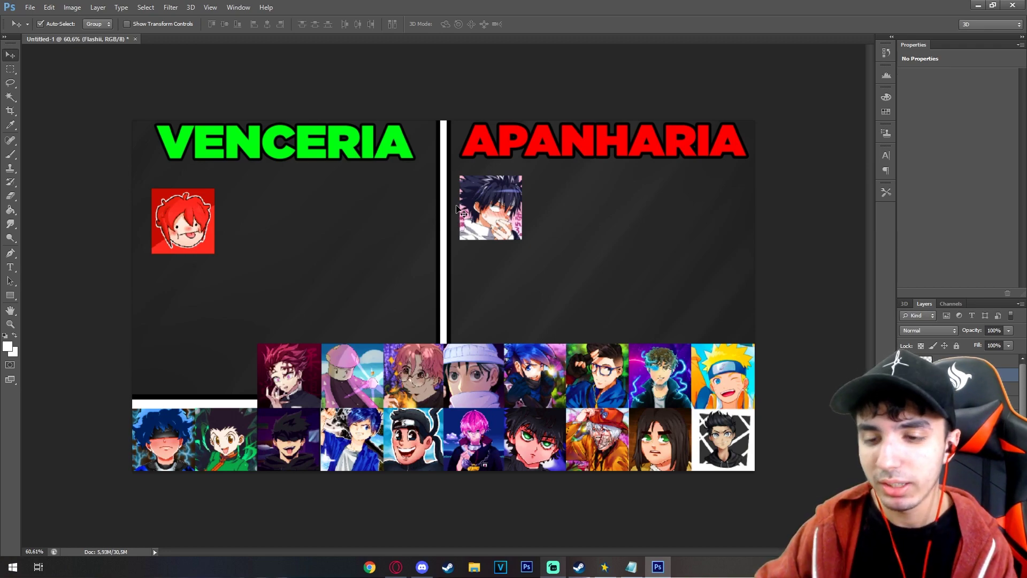
Move the crimson-haired avatar into the APANHARIA area, beside the dark-haired avatar
left_click(289, 375)
key("ctrl+t")
left_click_drag(289, 374, 374, 286)
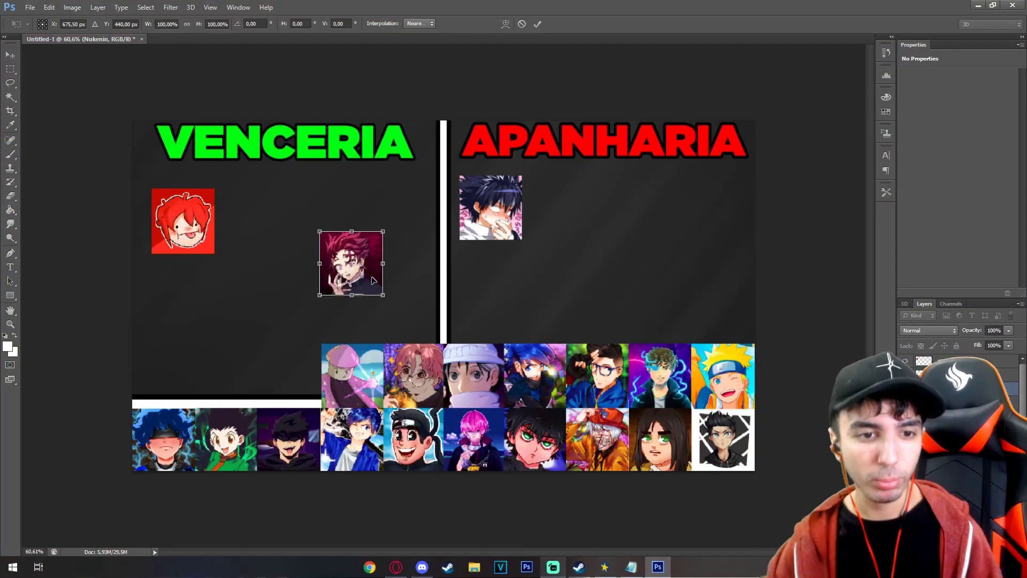
left_click_drag(386, 276, 389, 278)
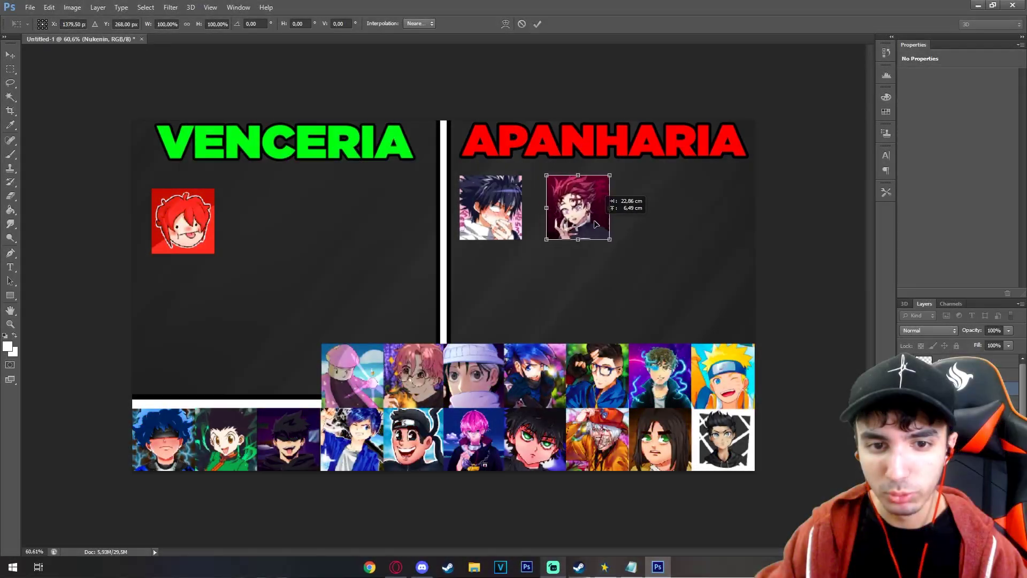
left_click_drag(585, 196, 591, 197)
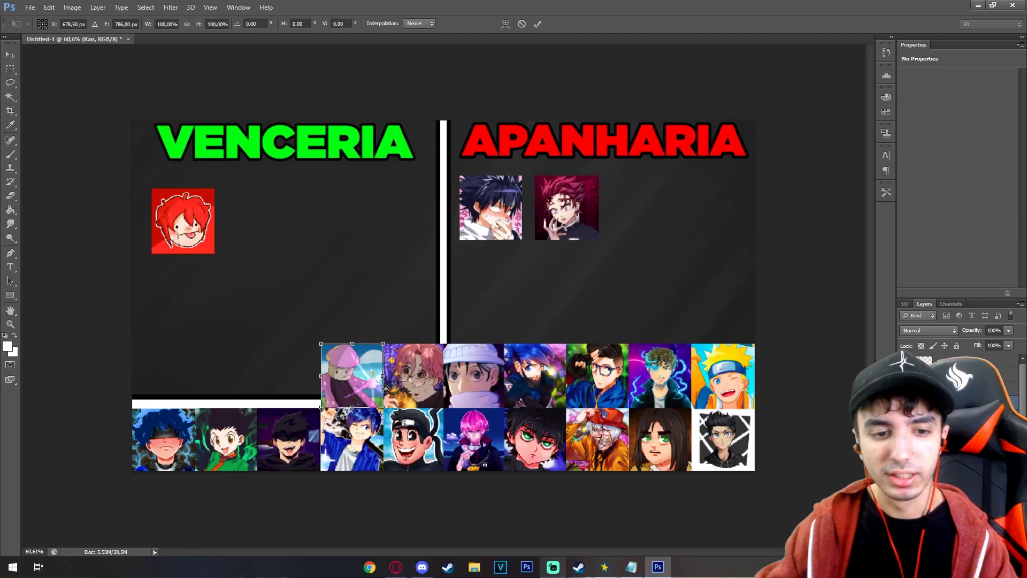
Place the pink-capped avatar and the pink-haired avatar with glasses beside the red avatar in the VENCERIA row, applying both transformations
left_click_drag(386, 388, 291, 243)
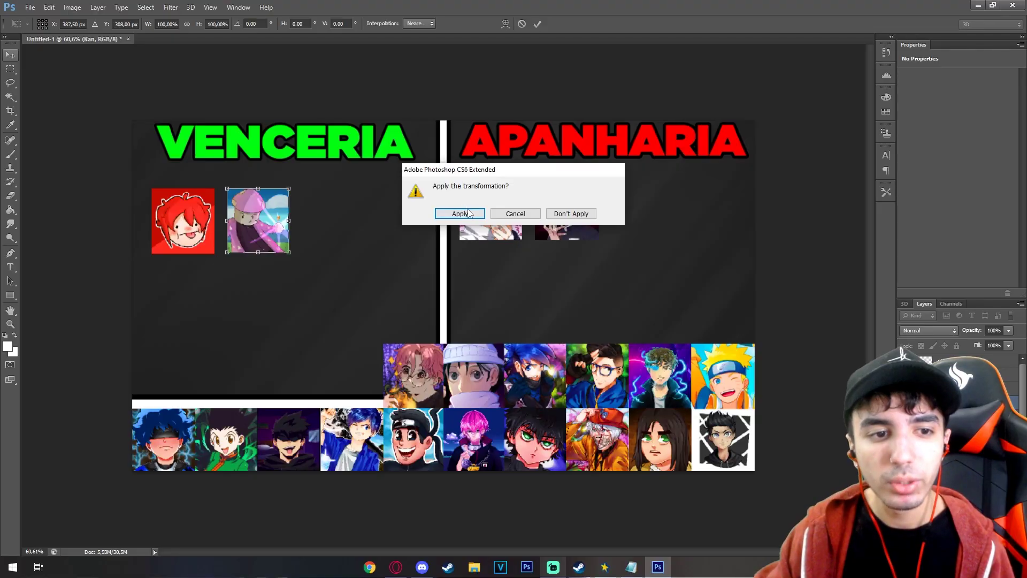
left_click(467, 210)
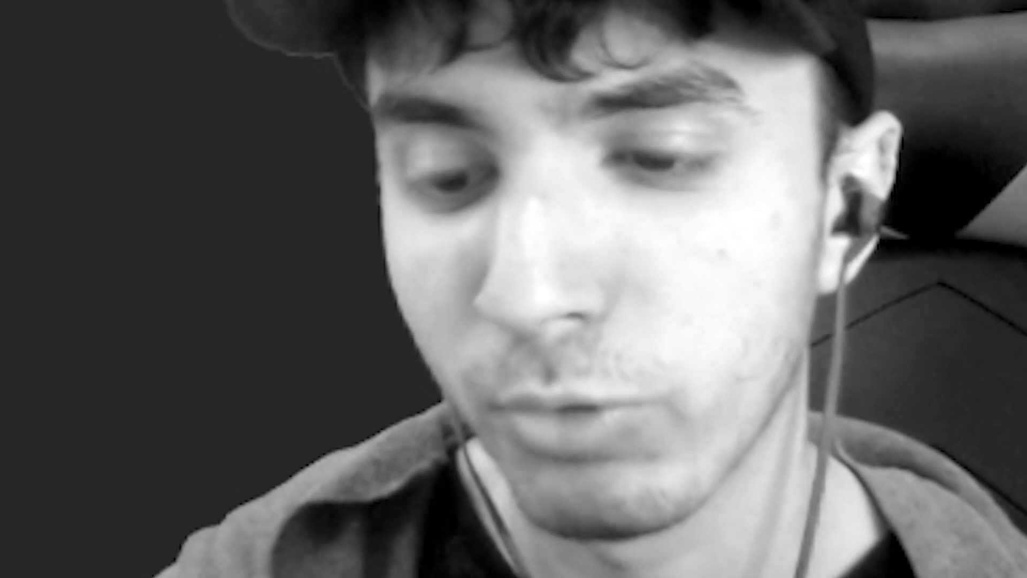
key("ctrl+t")
left_click_drag(413, 375, 346, 247)
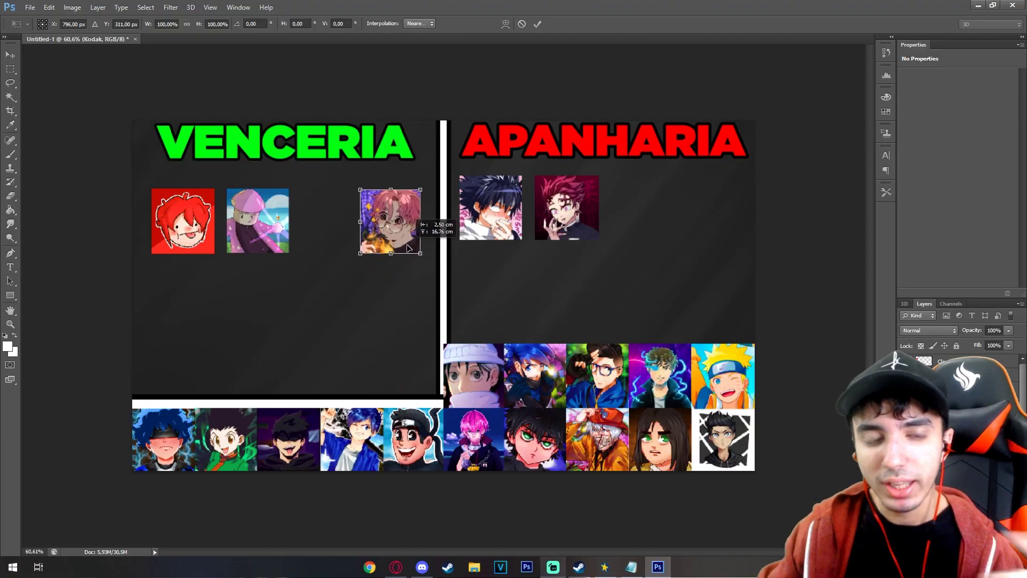
left_click(10, 55)
left_click(467, 214)
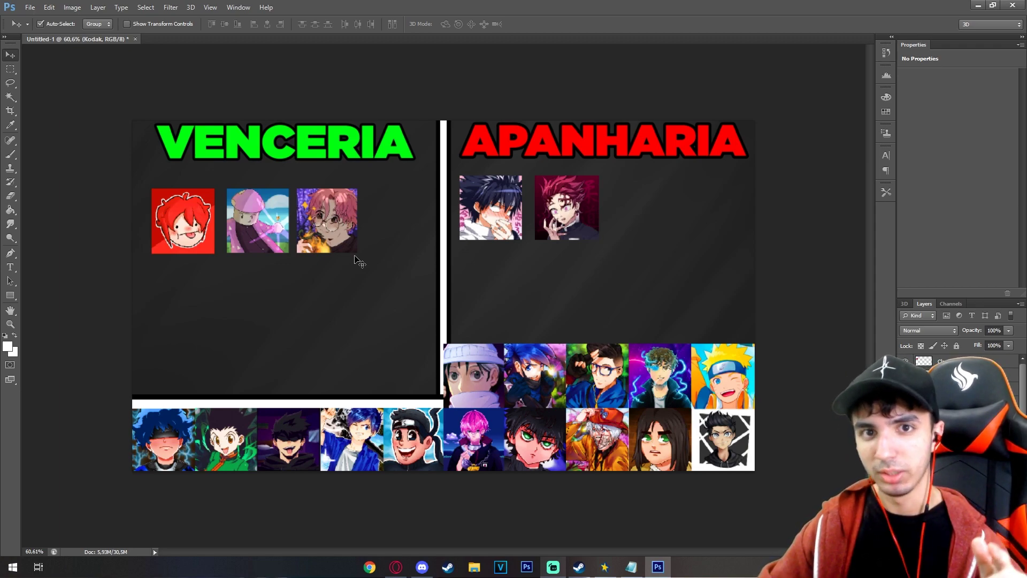
Move the white-beanie avatar below the red avatar to start a second VENCERIA row, and apply the transformation
left_click_drag(473, 374, 197, 310)
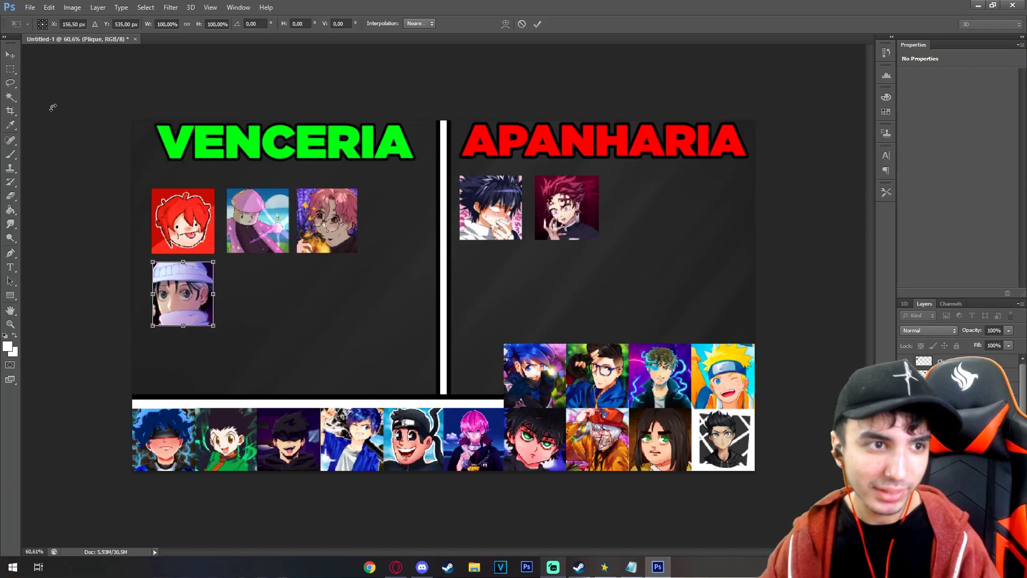
left_click(10, 66)
left_click(455, 213)
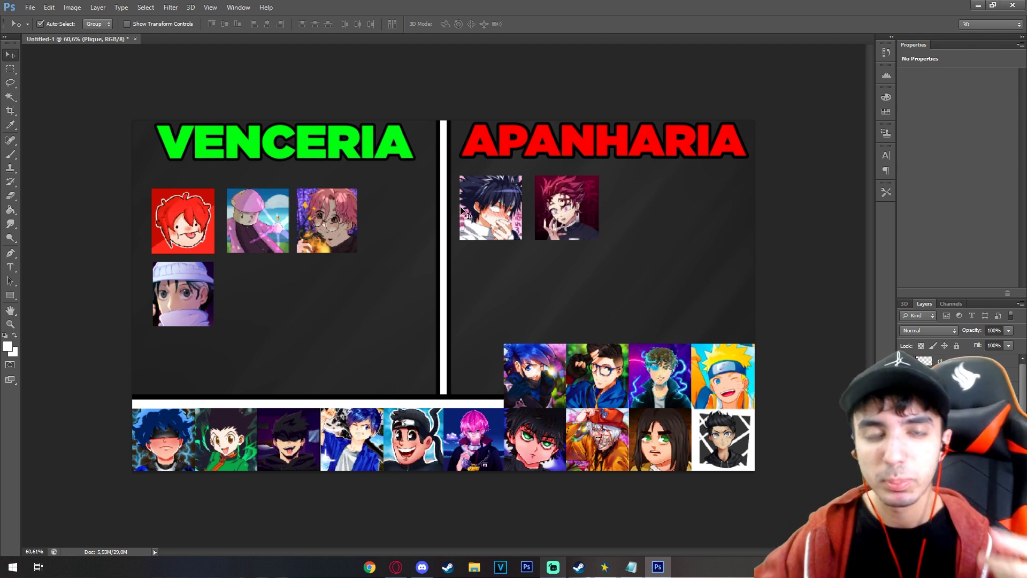
Place the blue-haired avatar in dark clothes from the upper row onto the middle of the vertical divider
left_click_drag(529, 395, 526, 420)
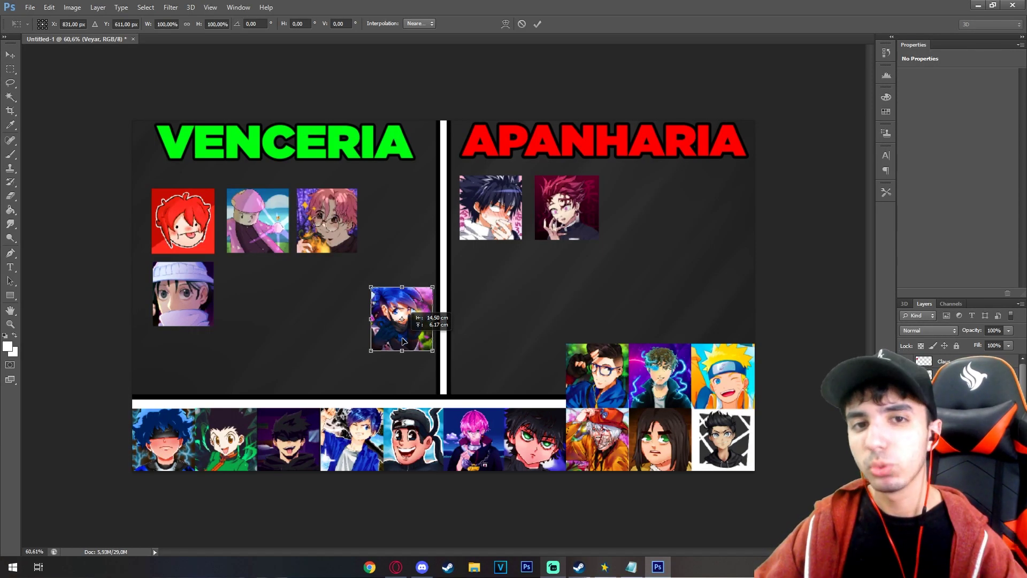
left_click_drag(402, 341, 445, 332)
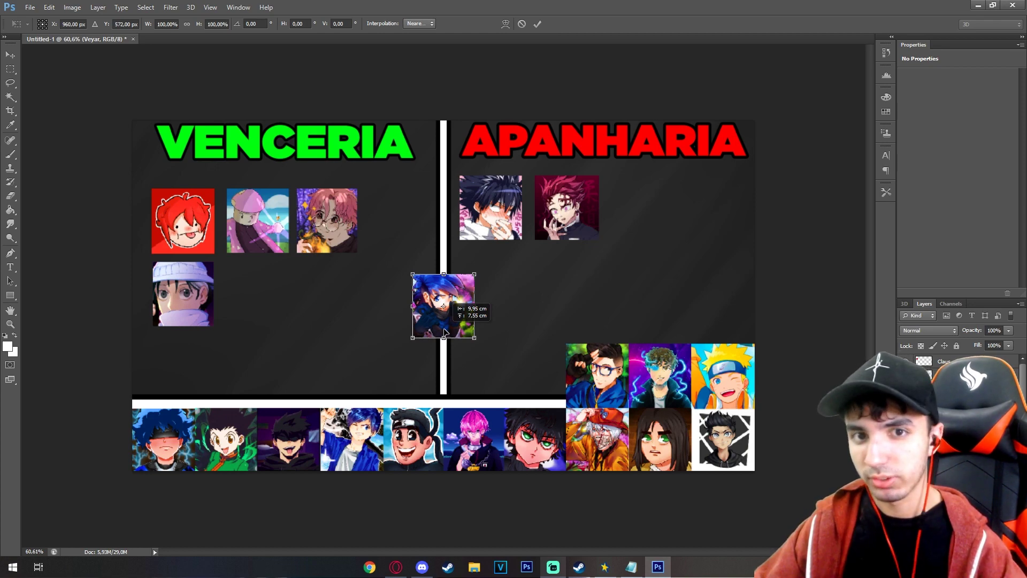
left_click_drag(445, 332, 642, 234)
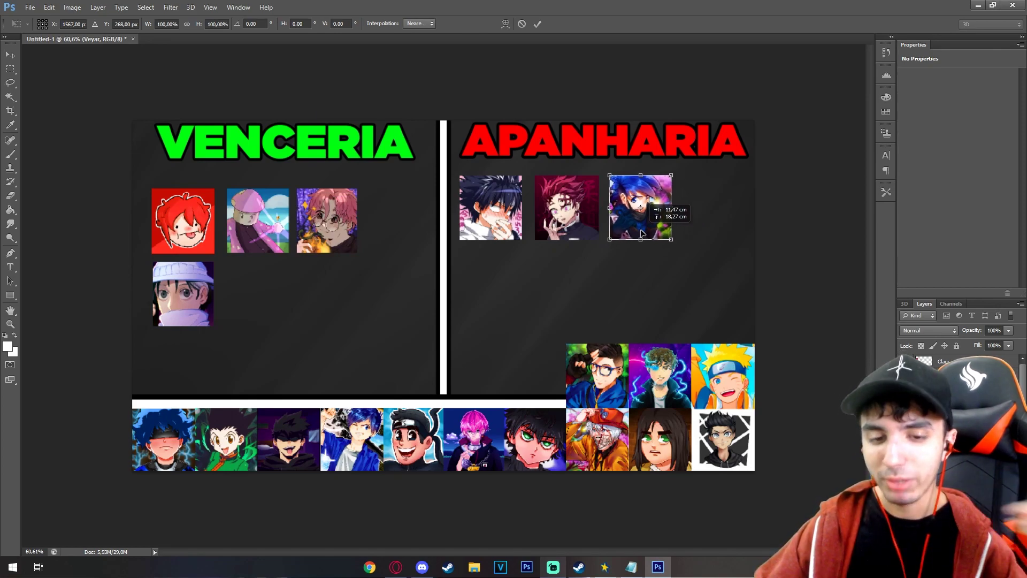
left_click_drag(643, 234, 448, 279)
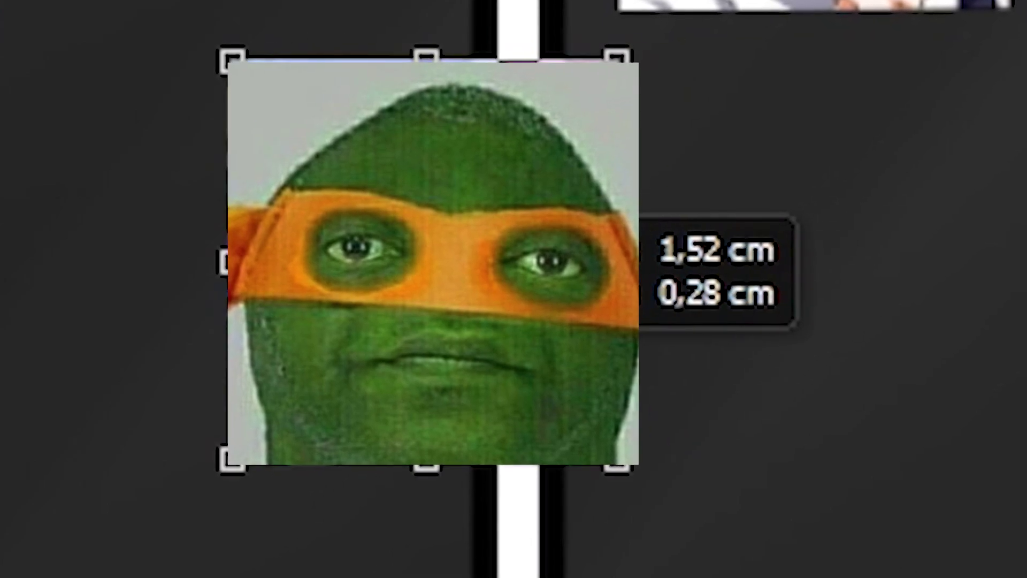
mouse_move(455, 297)
left_mouse_down()
mouse_move(454, 314)
mouse_move(460, 307)
left_mouse_up()
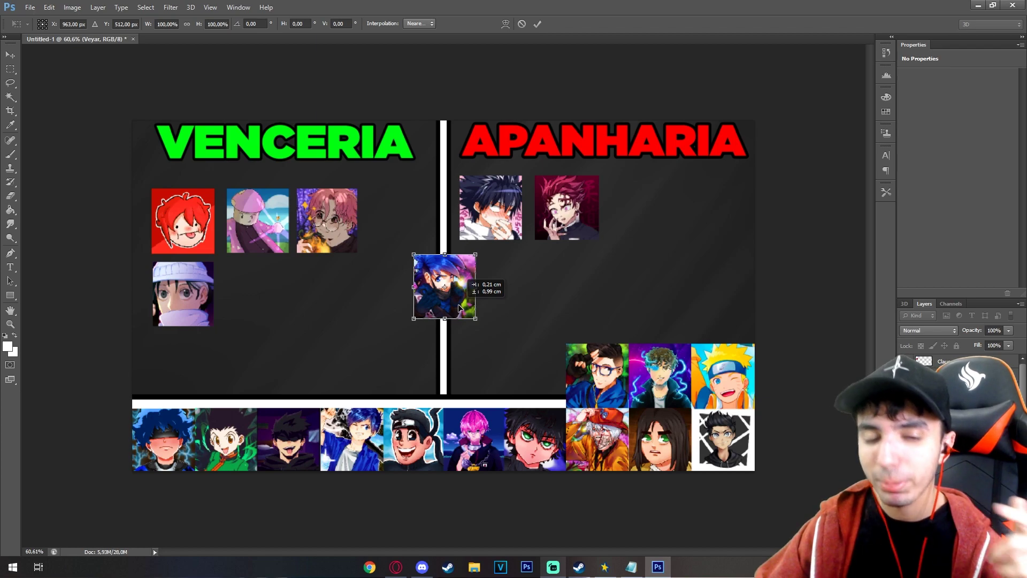
mouse_move(459, 307)
left_mouse_down()
mouse_move(279, 306)
mouse_move(463, 305)
mouse_move(419, 314)
mouse_move(452, 306)
left_mouse_up()
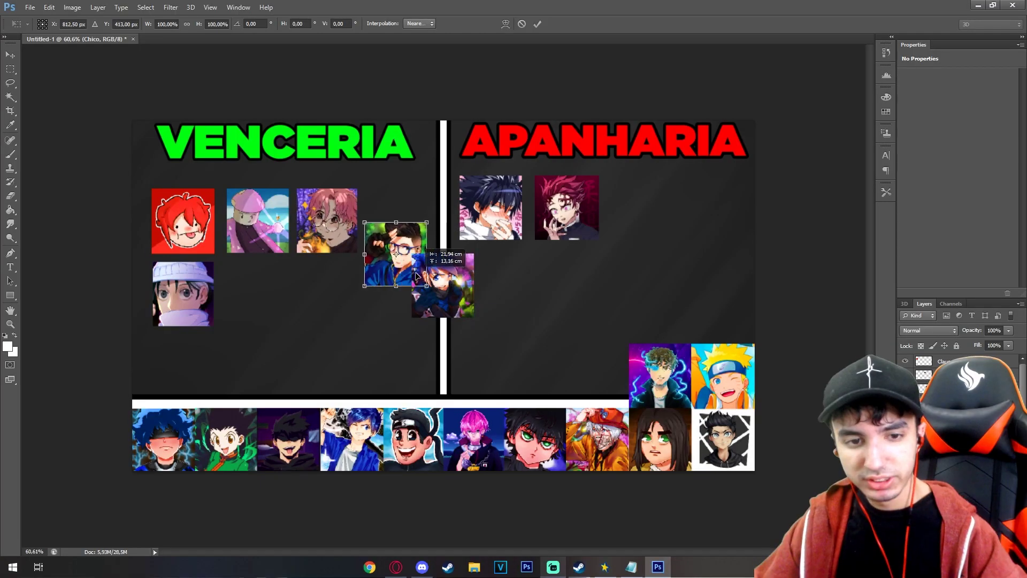
Place the avatar with glasses and a blue jacket on the divider, directly below the blue-haired avatar, and apply the transformation
left_click_drag(413, 270, 278, 319)
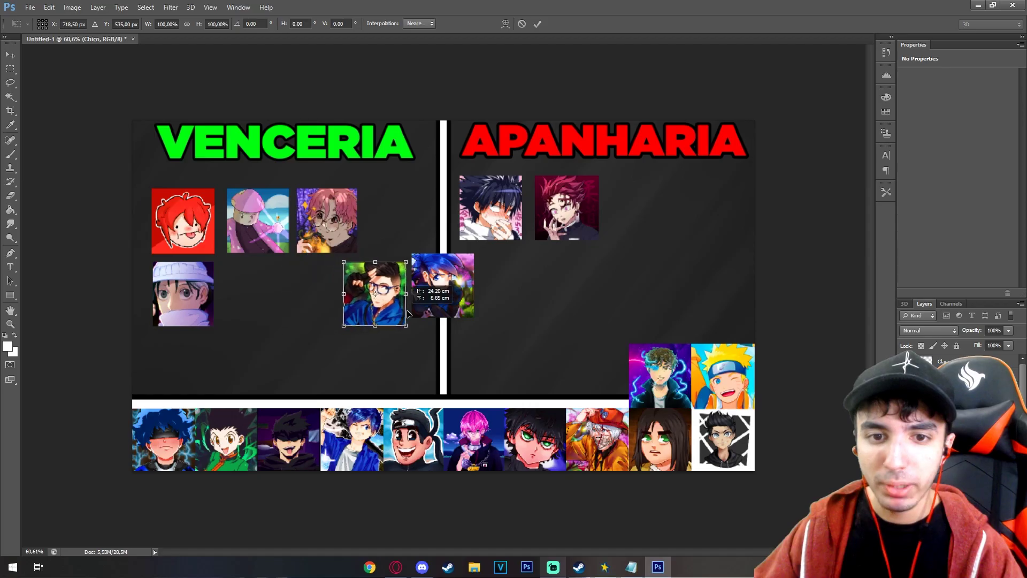
left_click_drag(392, 313, 653, 229)
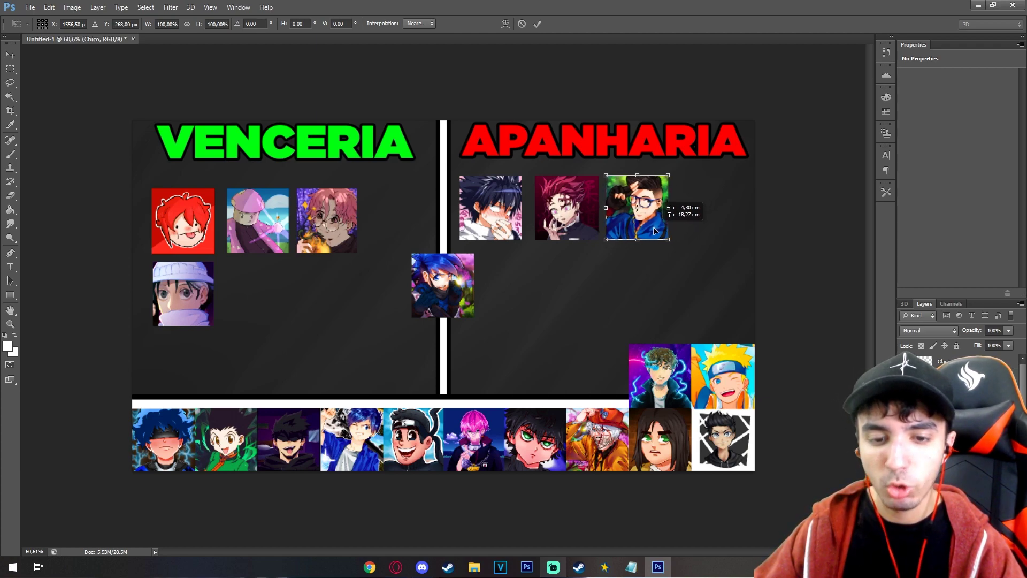
left_click_drag(655, 231, 460, 370)
left_click(10, 55)
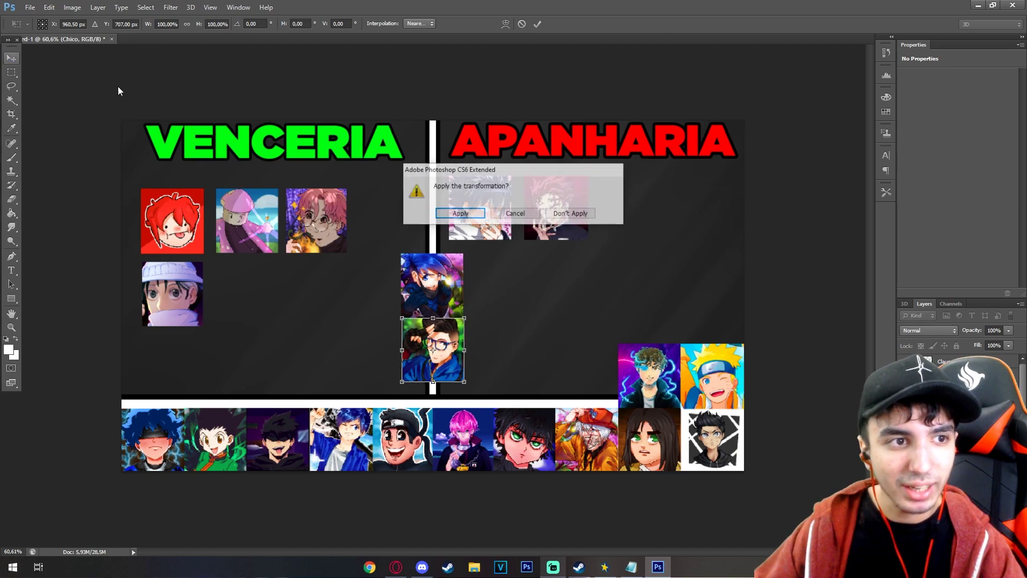
left_click(448, 213)
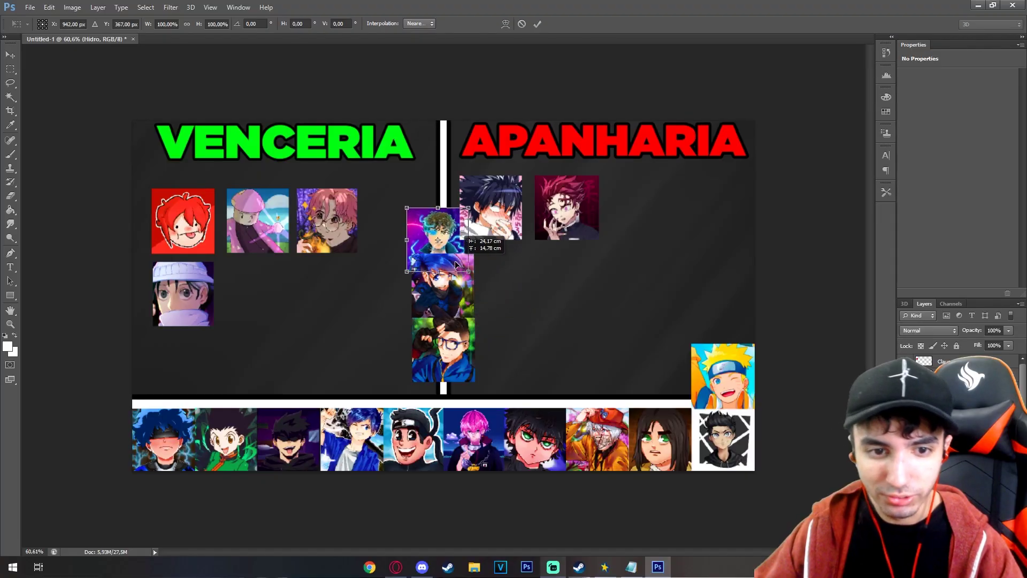
Position the curly-haired avatar with blue lightning as third in the APANHARIA row, with an even gap from its neighbour
left_click_drag(458, 265, 659, 227)
key("v")
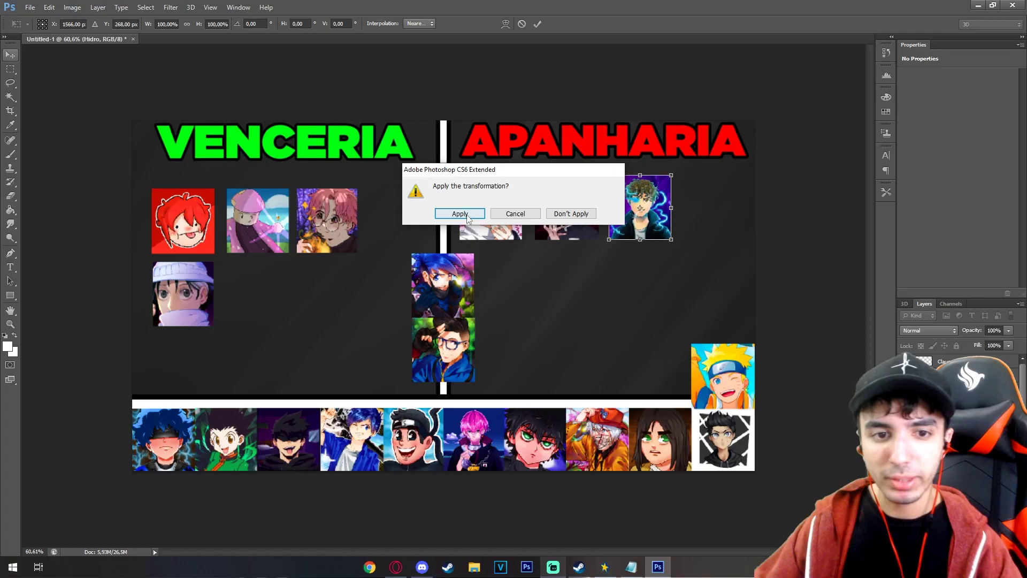
left_click(466, 216)
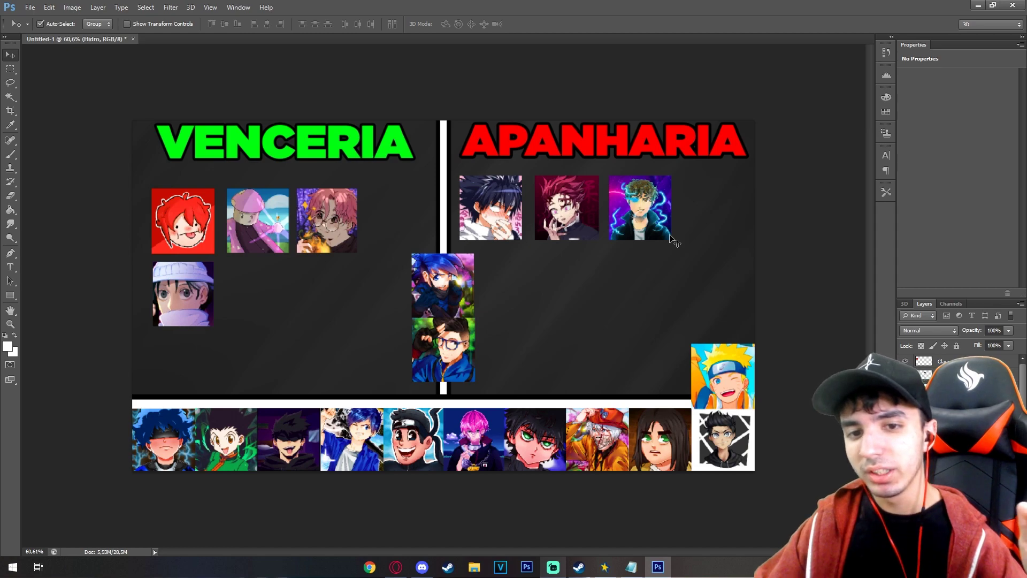
key("ctrl+t")
mouse_move(662, 224)
left_mouse_down()
mouse_move(297, 328)
mouse_move(278, 306)
mouse_move(673, 235)
left_mouse_up()
key("Return")
Move the Naruto avatar into the second VENCERIA row, beside the white-beanie avatar
left_click(722, 376, "ctrl")
key("ctrl+t")
left_click_drag(751, 396, 379, 309)
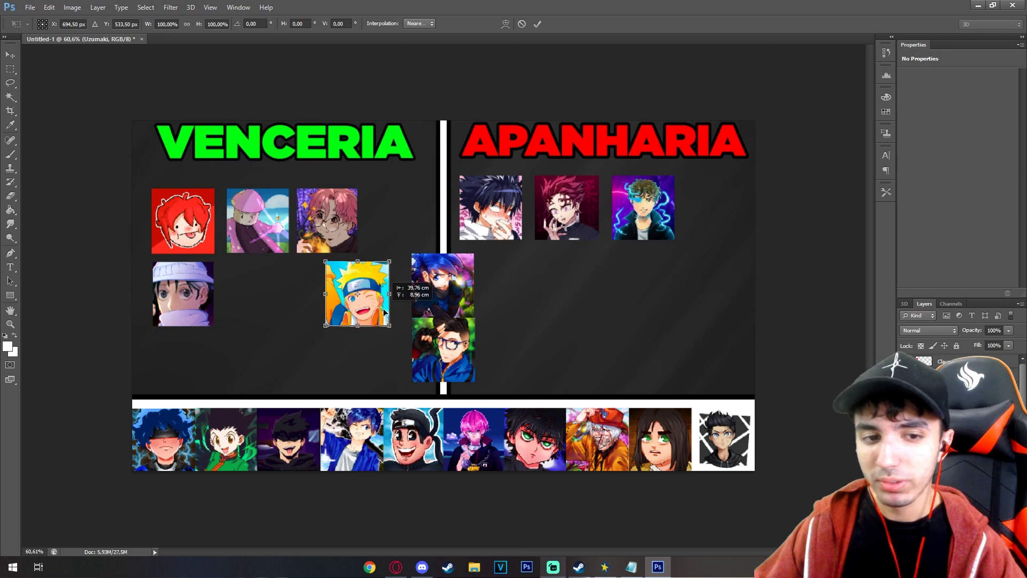
left_click_drag(384, 312, 282, 317)
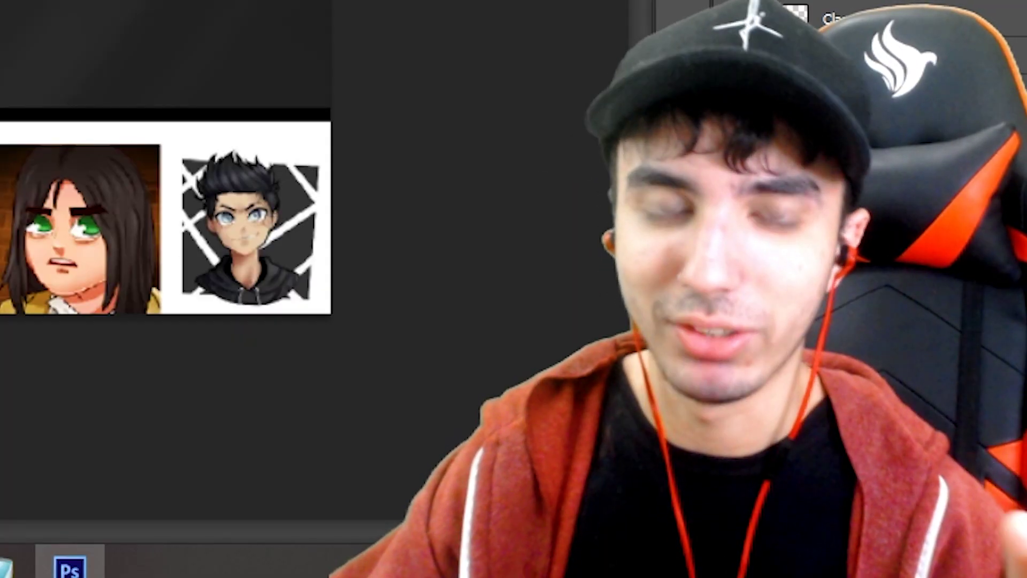
Place the blindfolded blue-haired avatar on the divider, directly above the other two avatars, and apply the transformation
left_click(185, 433)
key("ctrl+t")
left_click_drag(184, 434, 372, 313)
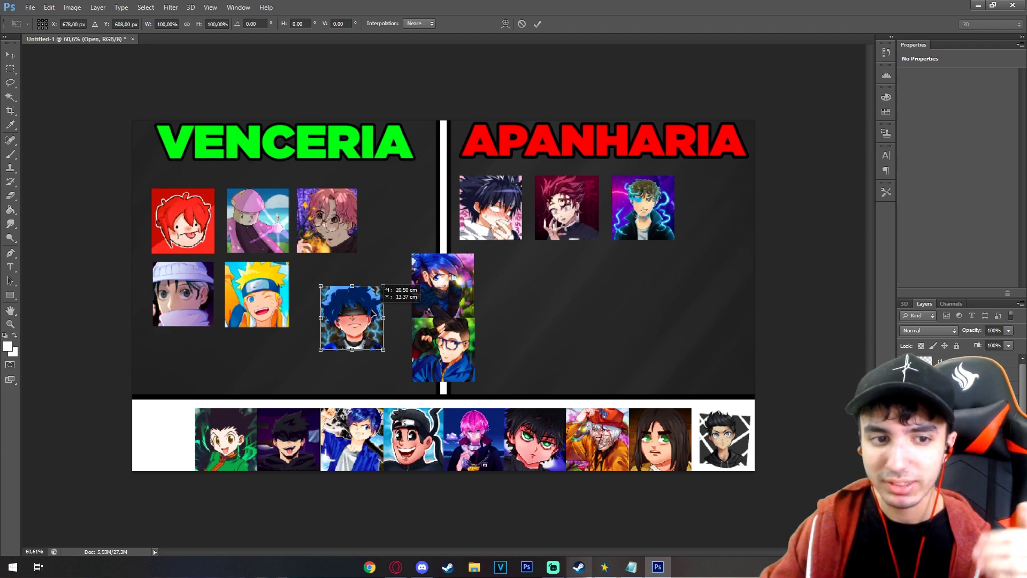
left_click_drag(373, 313, 373, 315)
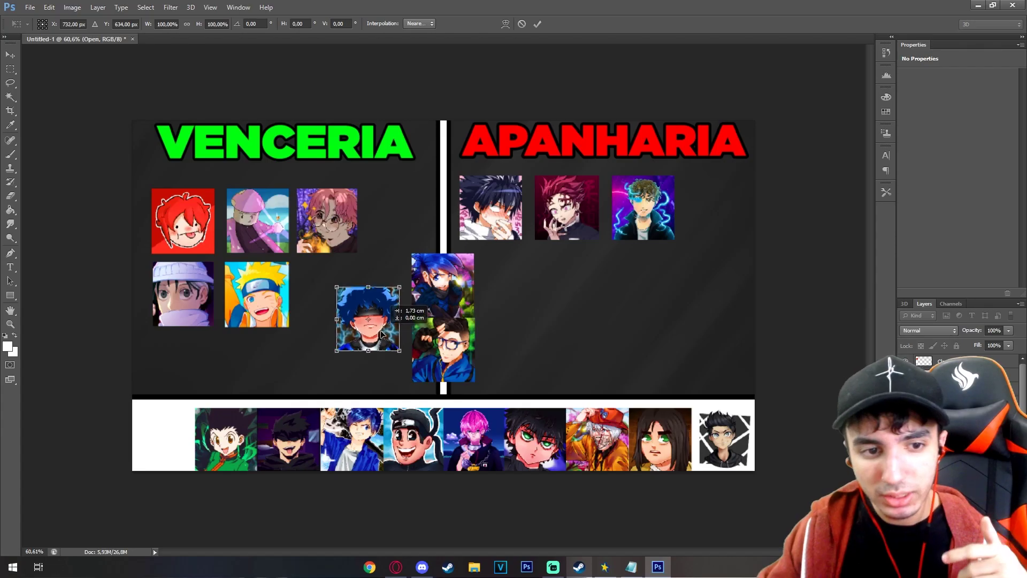
left_click_drag(356, 330, 380, 318)
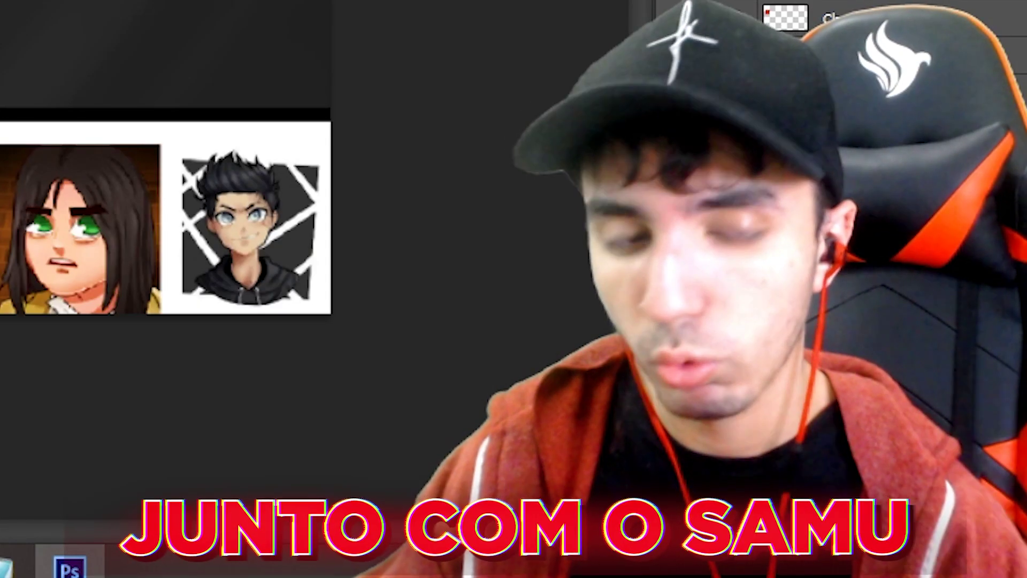
left_click_drag(381, 317, 455, 234)
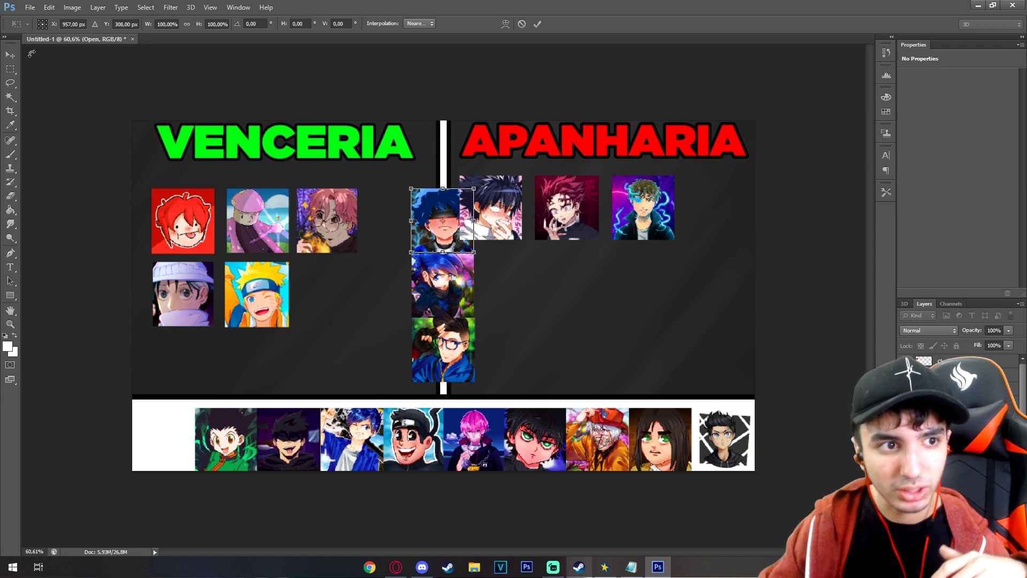
key("v")
left_click(459, 213)
Move the dark-haired avatar away from the divider to below the crimson-haired avatar in APANHARIA, and apply the transformation
left_click(491, 214)
key("ctrl+t")
left_click_drag(507, 246, 583, 307)
key("v")
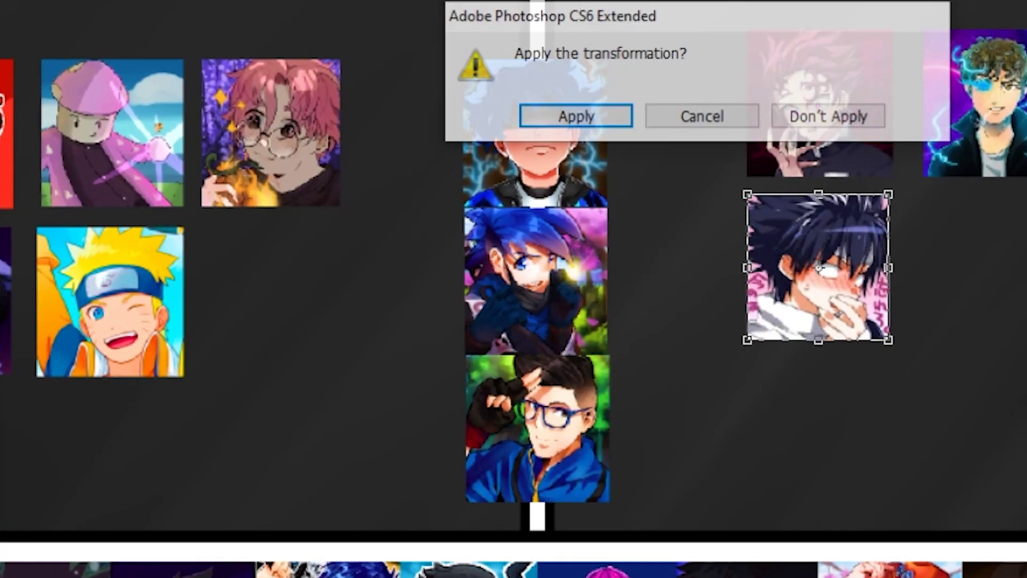
left_click(544, 112)
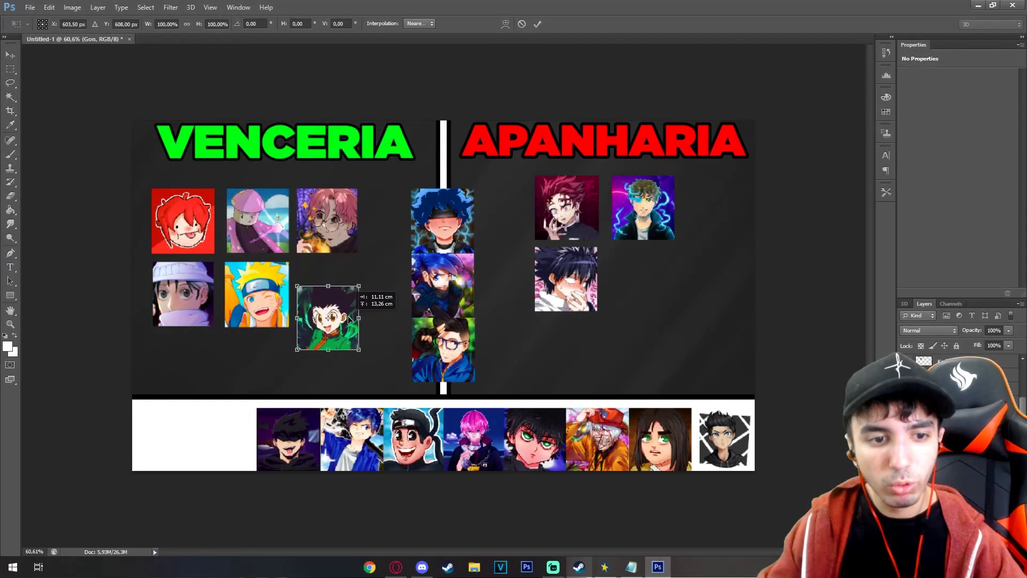
Move the green-clad, spiky-haired Gon avatar into the second APANHARIA row, beside the dark-haired avatar
left_click_drag(315, 366, 363, 349)
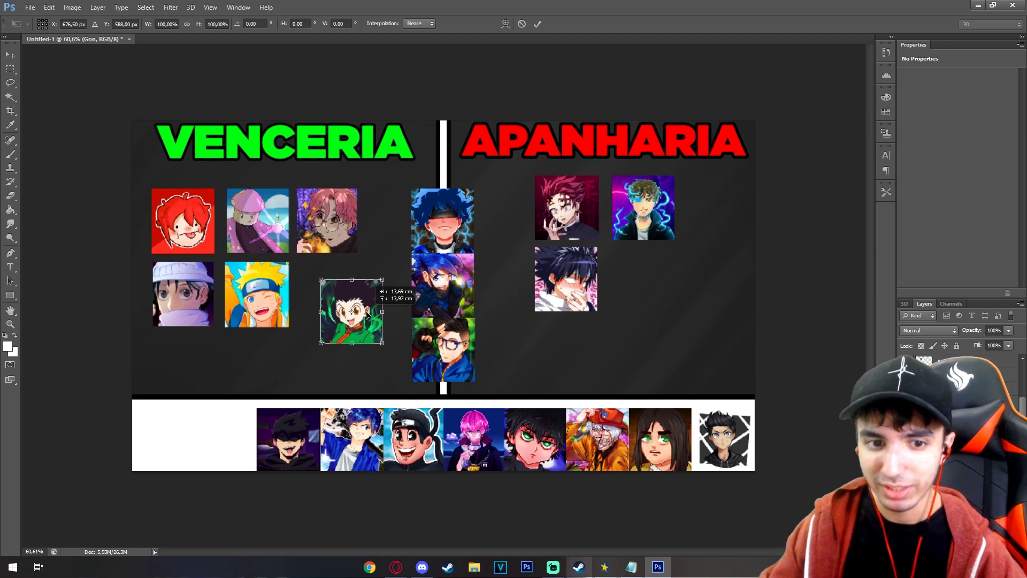
left_click_drag(367, 313, 660, 283)
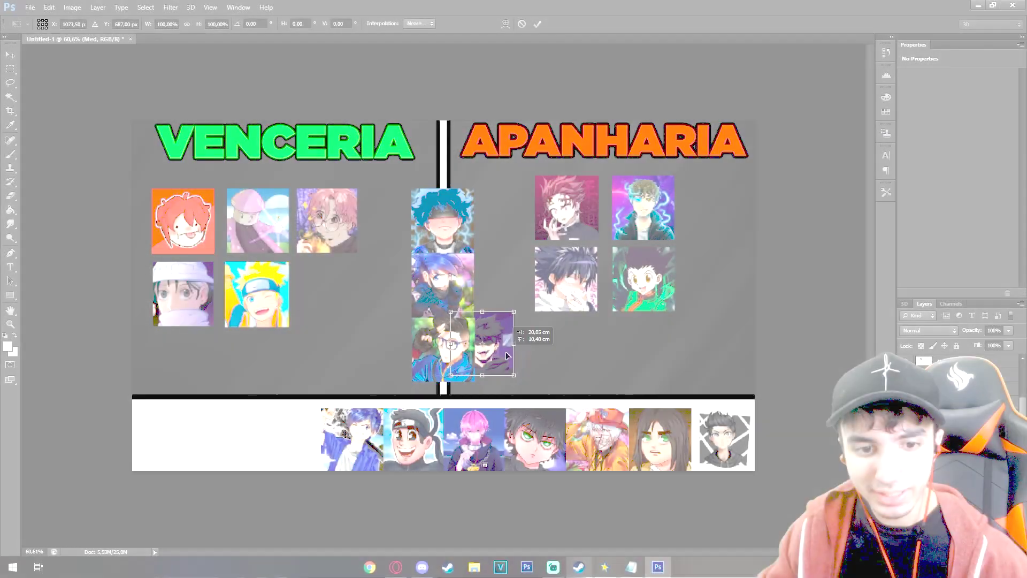
Move the grinning avatar with shadowed eyes and purple background into the second VENCERIA row, beside the Naruto avatar
left_click_drag(506, 348, 354, 303)
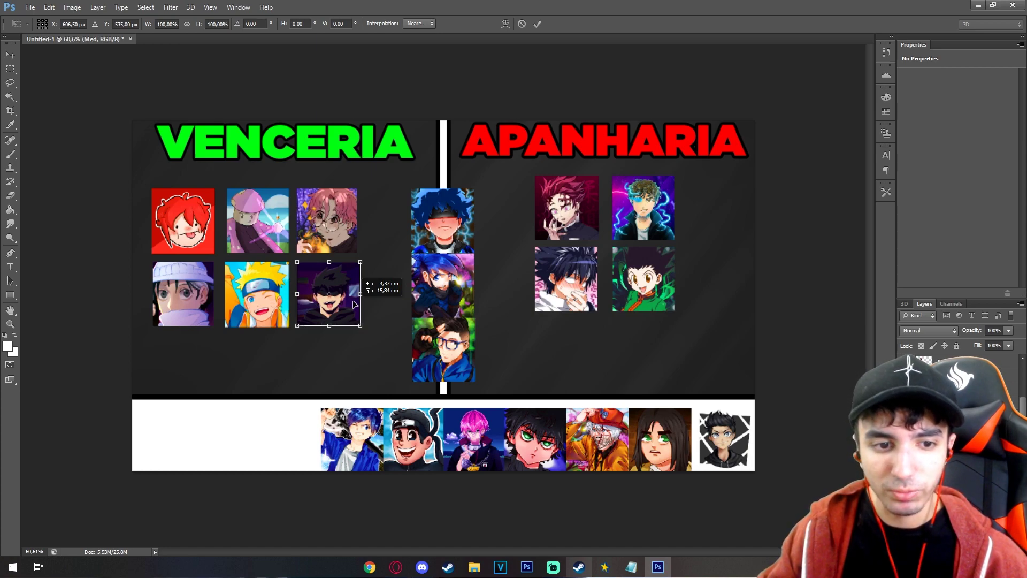
left_click_drag(354, 304, 591, 366)
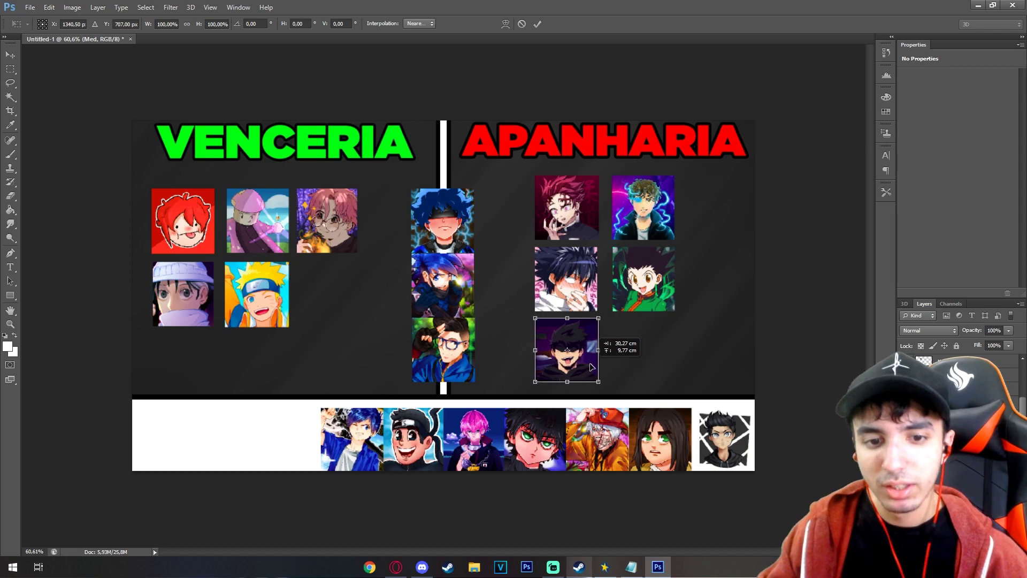
left_click_drag(591, 367, 344, 306)
left_click_drag(353, 306, 353, 306)
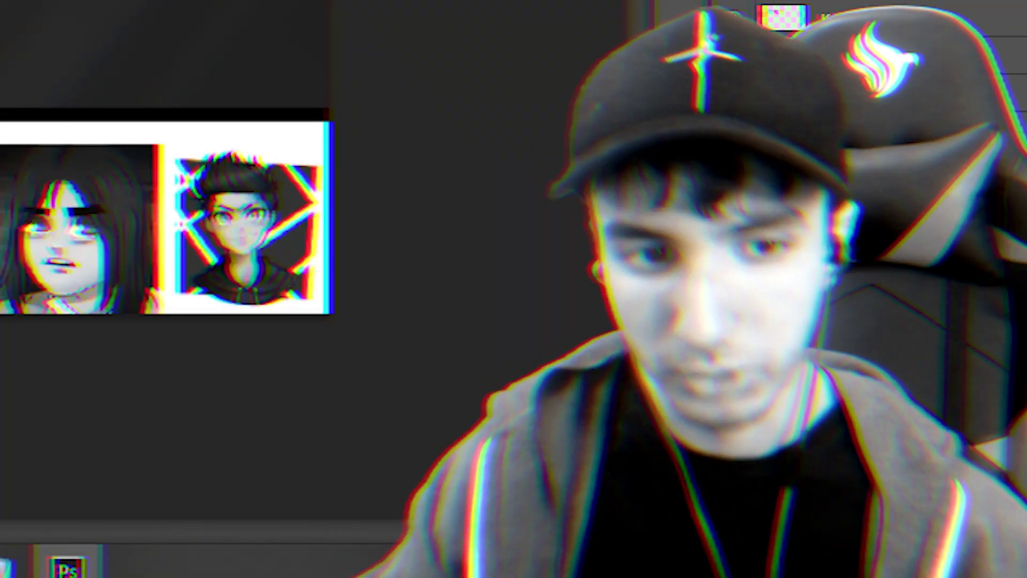
Place the blue-haired avatar with the blue jacket first in the third APANHARIA row, and apply the transformation
left_click_drag(353, 321, 358, 369)
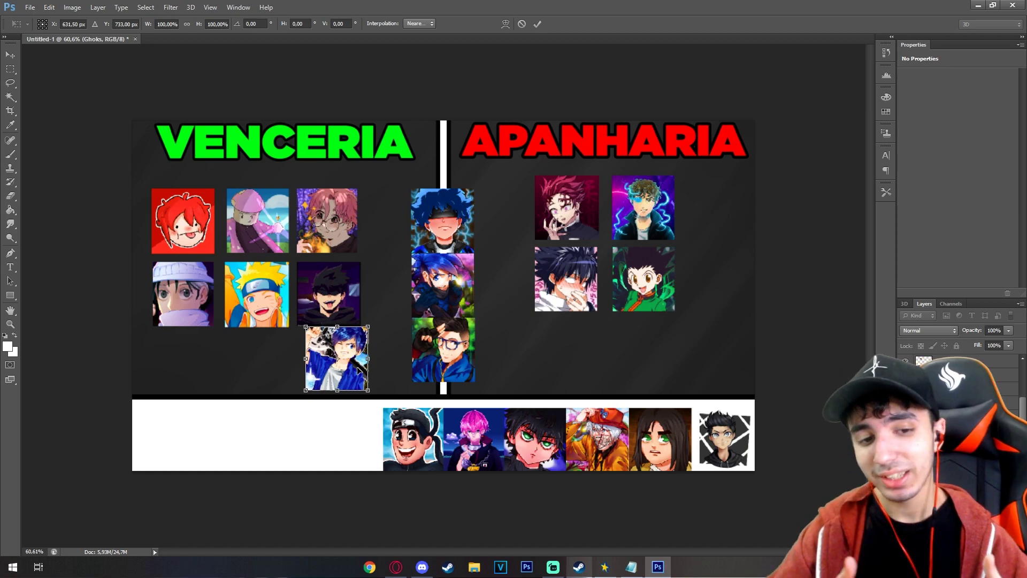
left_click_drag(358, 369, 572, 370)
left_click(10, 55)
left_click(454, 215)
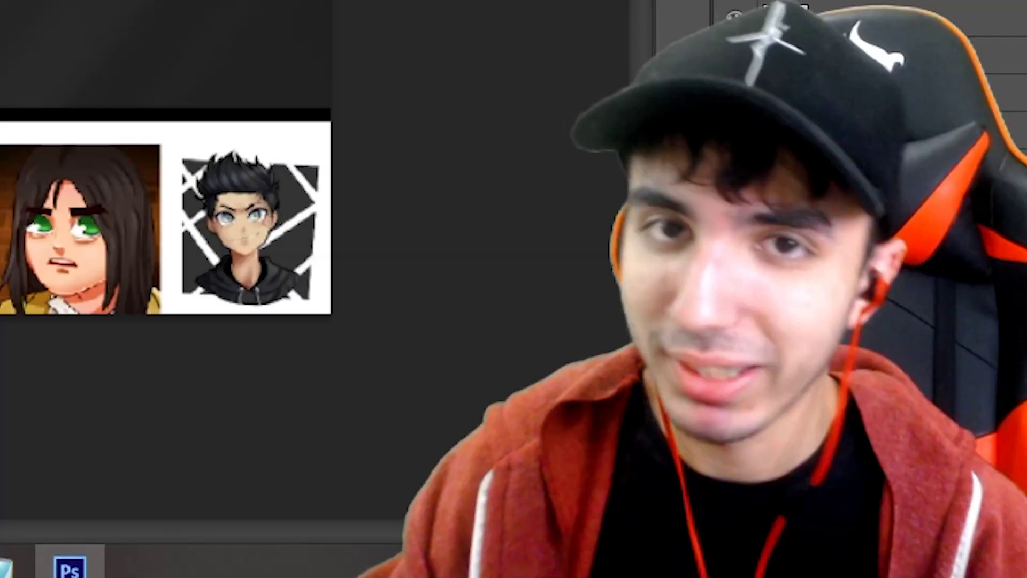
Move the grinning black-headband avatar into the third APANHARIA row, beside the blue-jacket avatar, and apply the transformation
left_click(428, 439)
key("ctrl+t")
left_click_drag(427, 439, 377, 366)
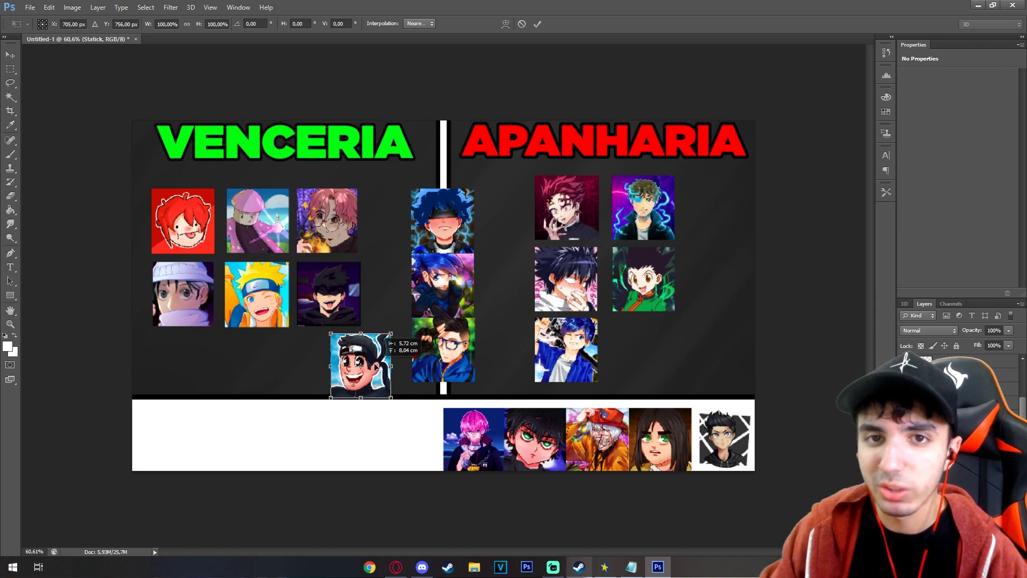
left_click_drag(376, 367, 341, 365)
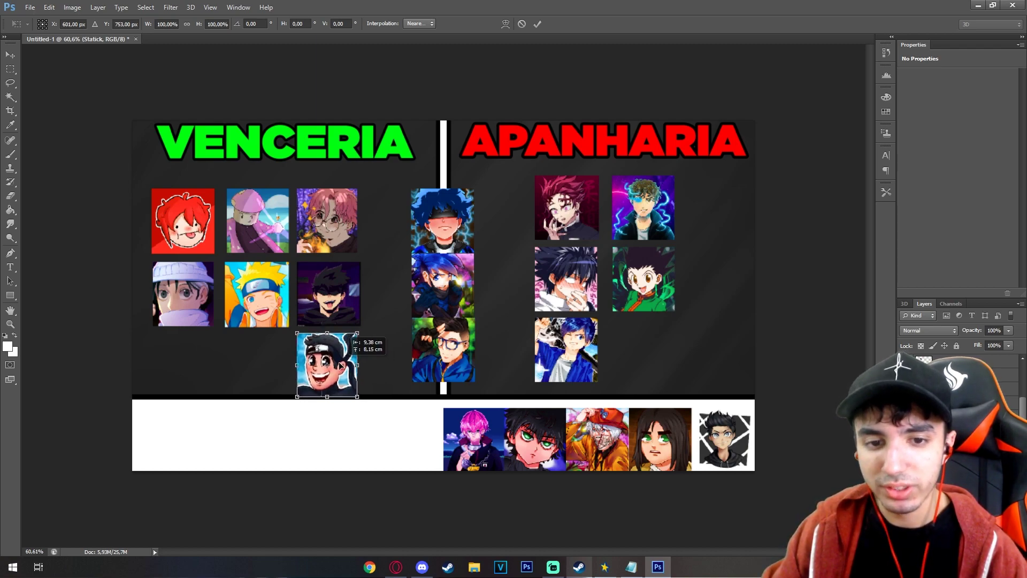
left_click_drag(339, 361, 341, 362)
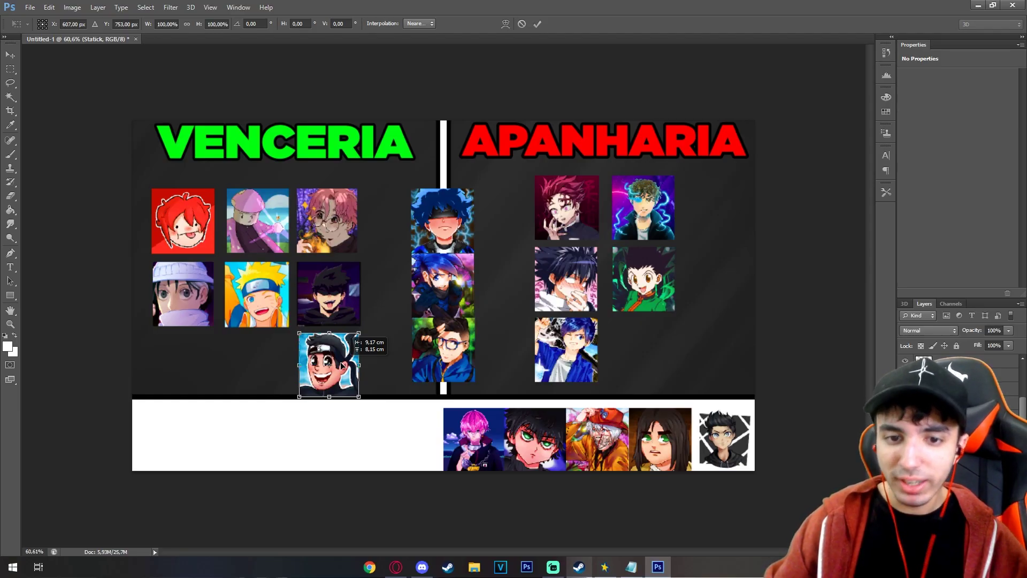
left_click_drag(341, 366, 653, 352)
key("Return")
Move the pink-haired avatar below the white-beanie avatar as first in the third VENCERIA row, and apply the transformation
left_click(490, 456, "ctrl")
key("ctrl+t")
left_click_drag(491, 456, 389, 399)
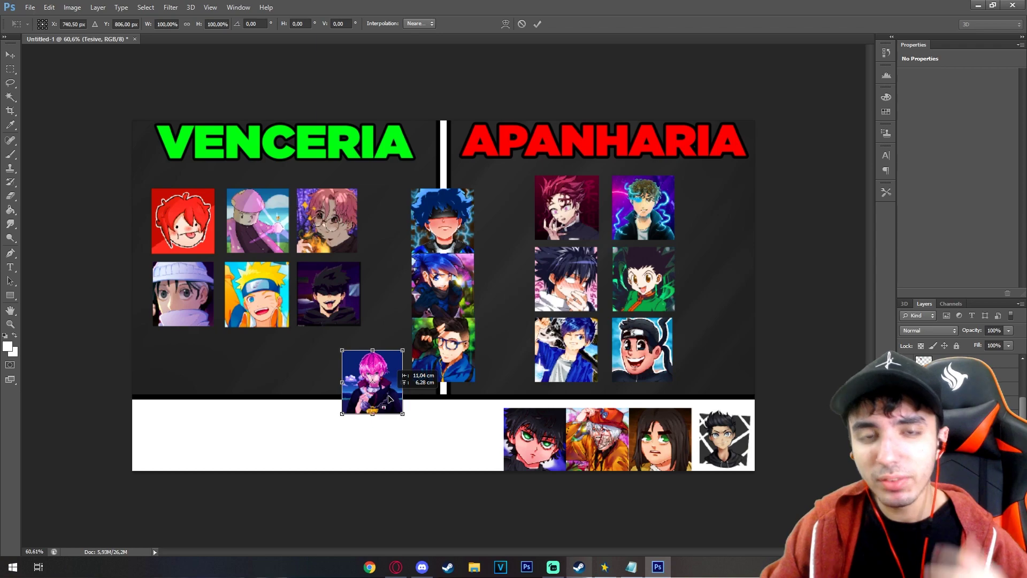
left_click_drag(389, 399, 204, 388)
left_click(10, 69)
left_click(461, 212)
Place the black-haired, green-eyed avatar at the lower end of the divider, directly below the avatar with glasses
key("alt")
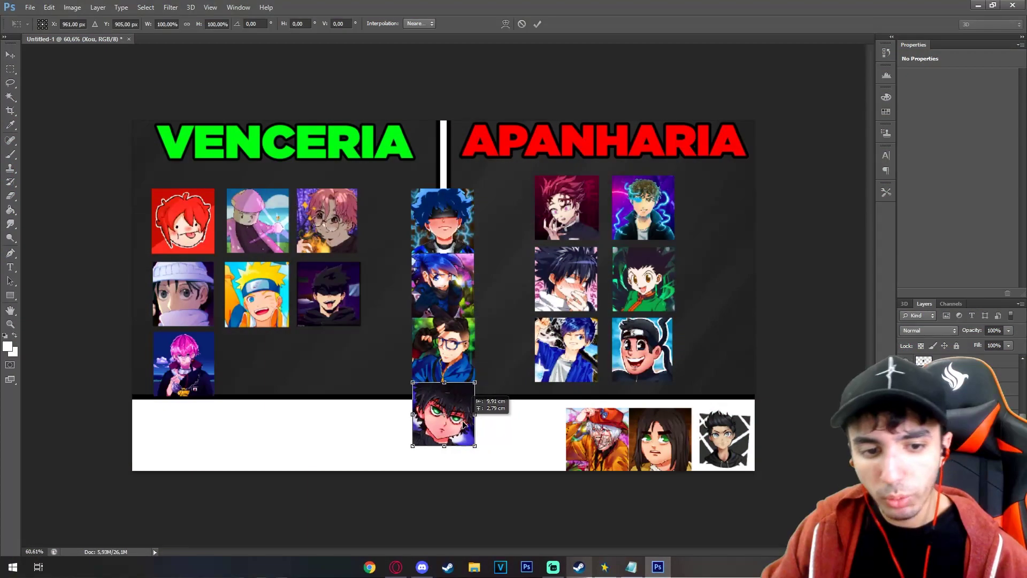
left_click_drag(462, 422, 463, 424)
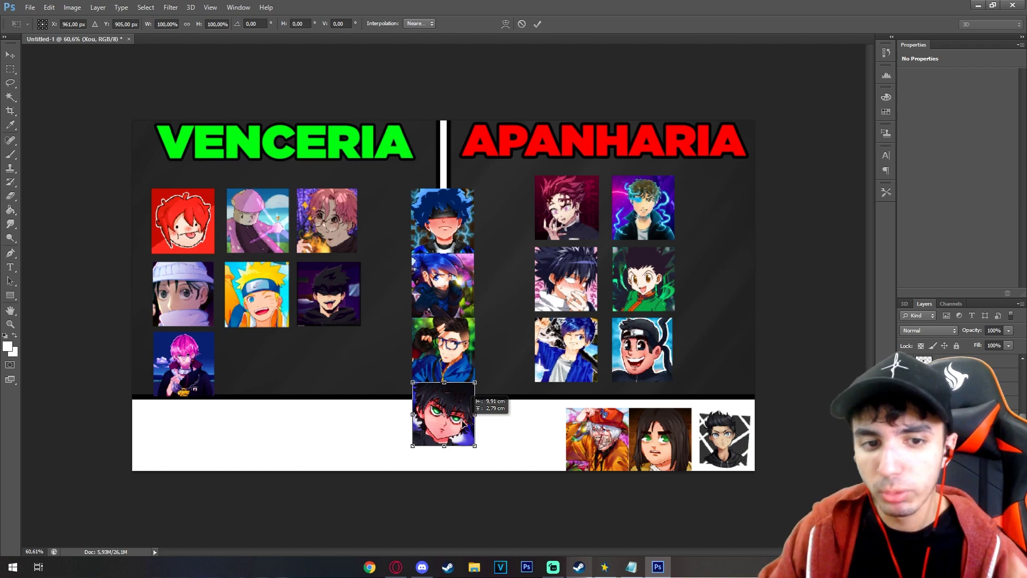
Try the green-eyed avatar at the upper end of the divider, between the two titles, scaled down to about 75%
left_click_drag(463, 423, 459, 155)
left_click(9, 54)
key("Return")
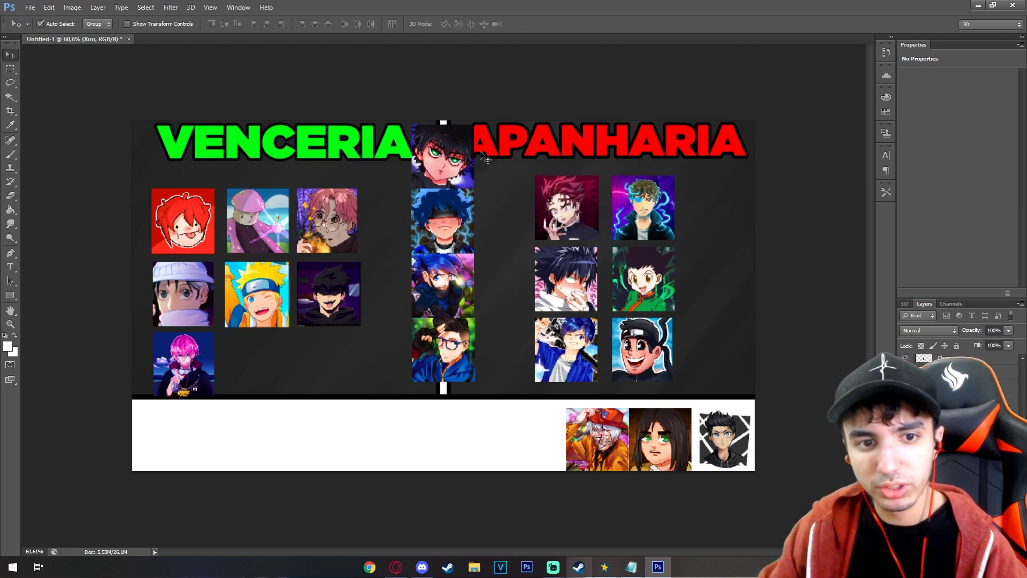
key("ctrl+t")
left_click_drag(473, 124, 457, 140)
key("ctrl+alt+z")
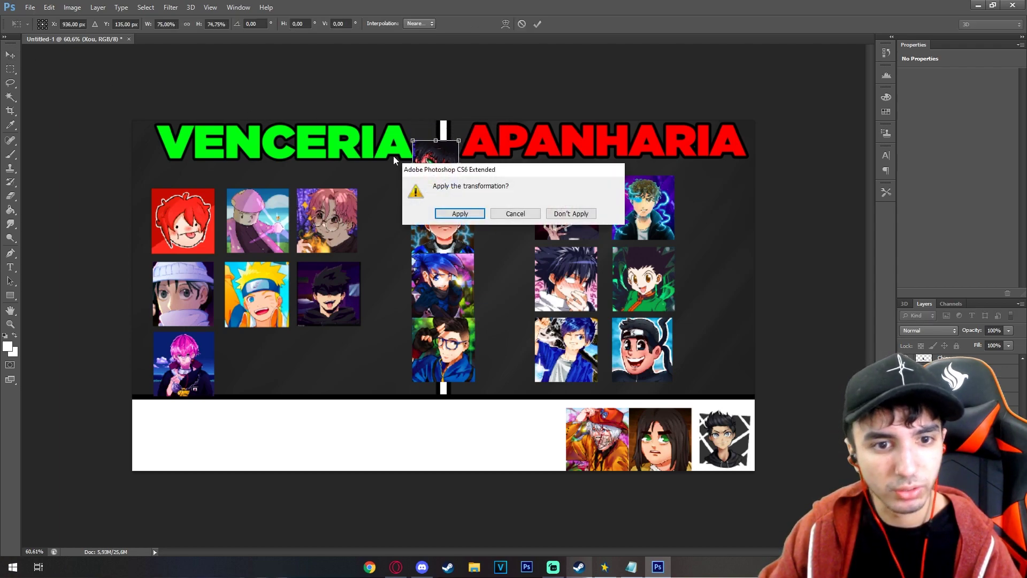
key("Return")
Apply the transformation with the green-eyed avatar directly below the avatar with glasses on the divider
left_click(10, 68)
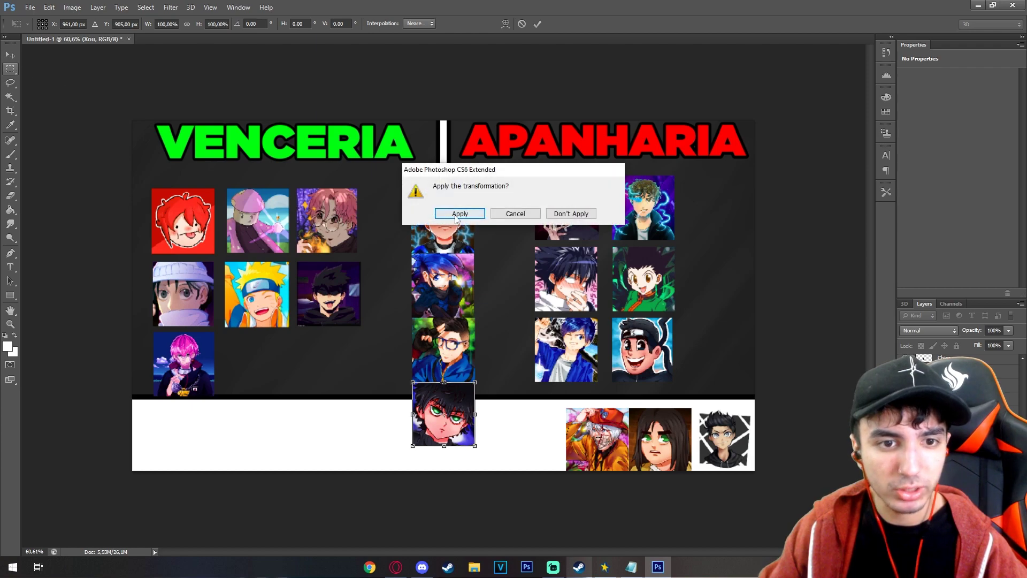
left_click(459, 212)
Move the red-hat avatar in orange into the third VENCERIA row, beside the pink-haired avatar, and apply the transformation
key("ctrl+minus")
key("v")
left_click_drag(584, 424, 304, 362)
key("ctrl+t")
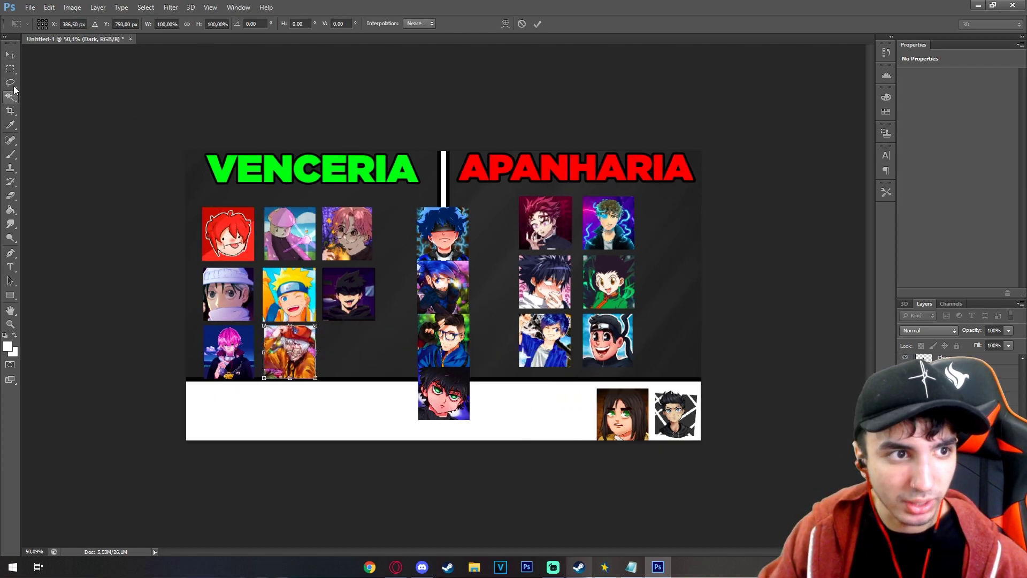
left_click(10, 55)
left_click(457, 214)
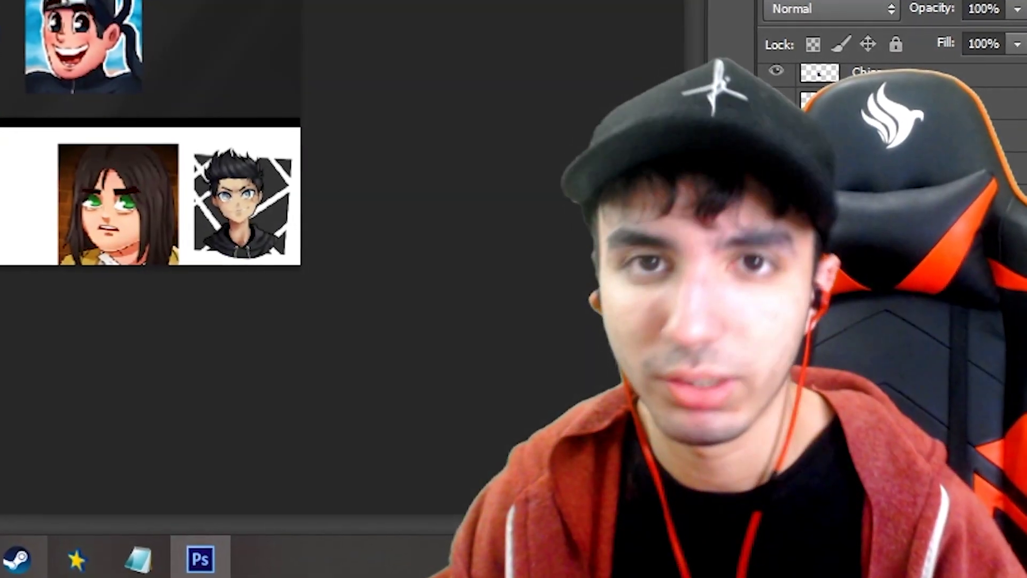
Place the long-brown-haired avatar third in the first APANHARIA row, beside the curly-haired lightning avatar, and apply the transformation
key("ctrl+t")
left_click_drag(637, 435, 523, 424)
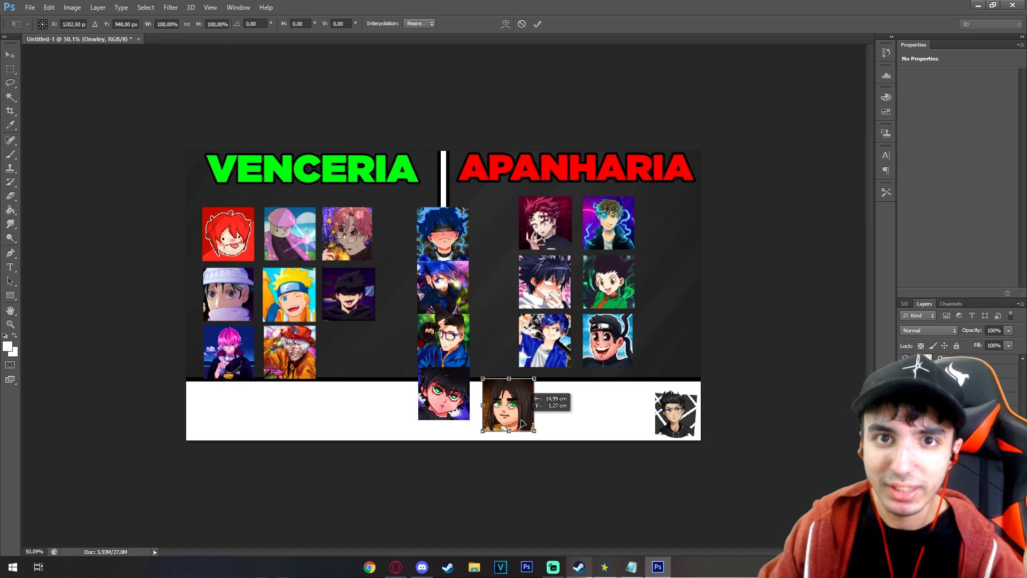
left_click_drag(522, 424, 389, 425)
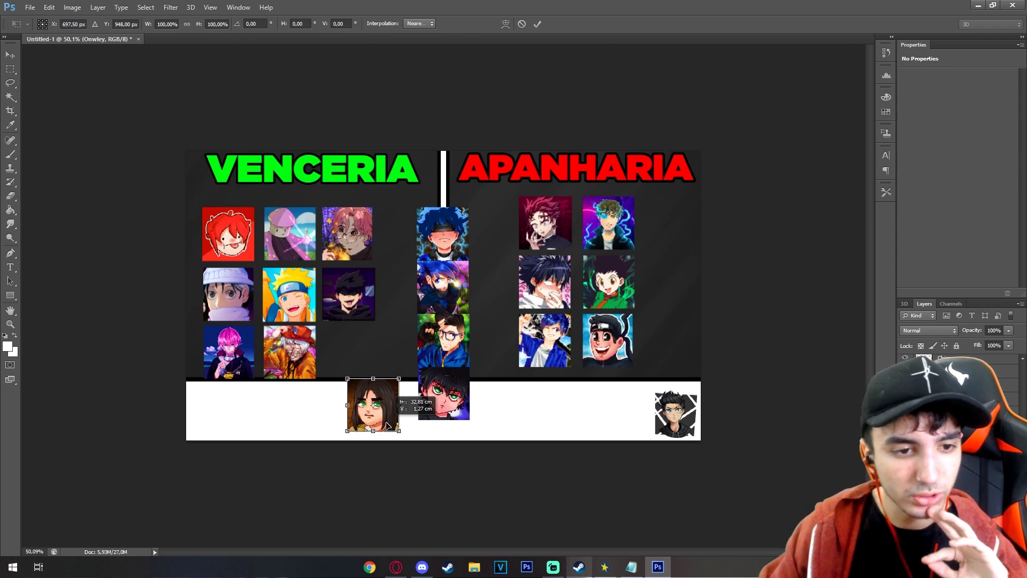
left_click_drag(388, 425, 682, 245)
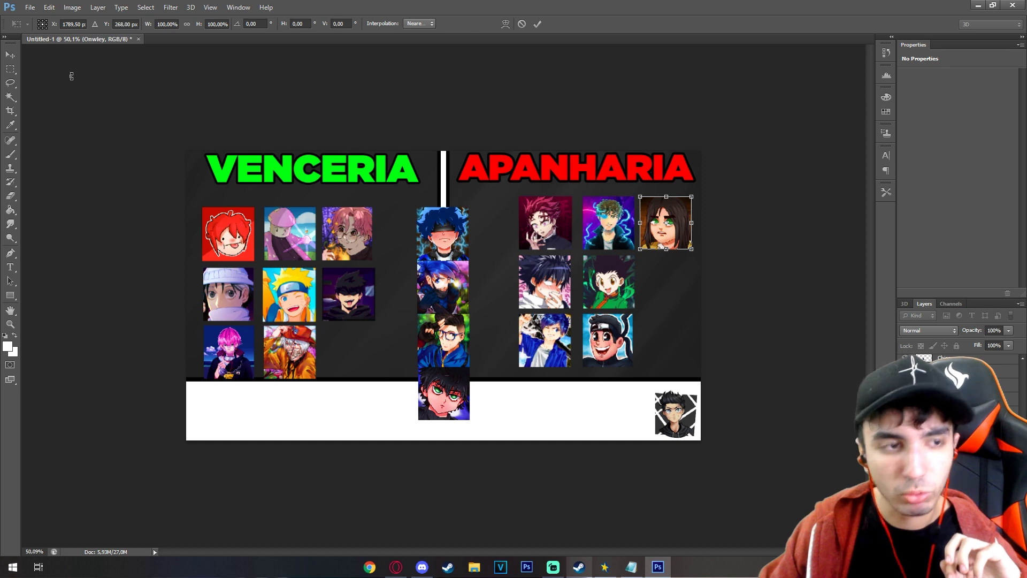
left_click(11, 54)
left_click(460, 213)
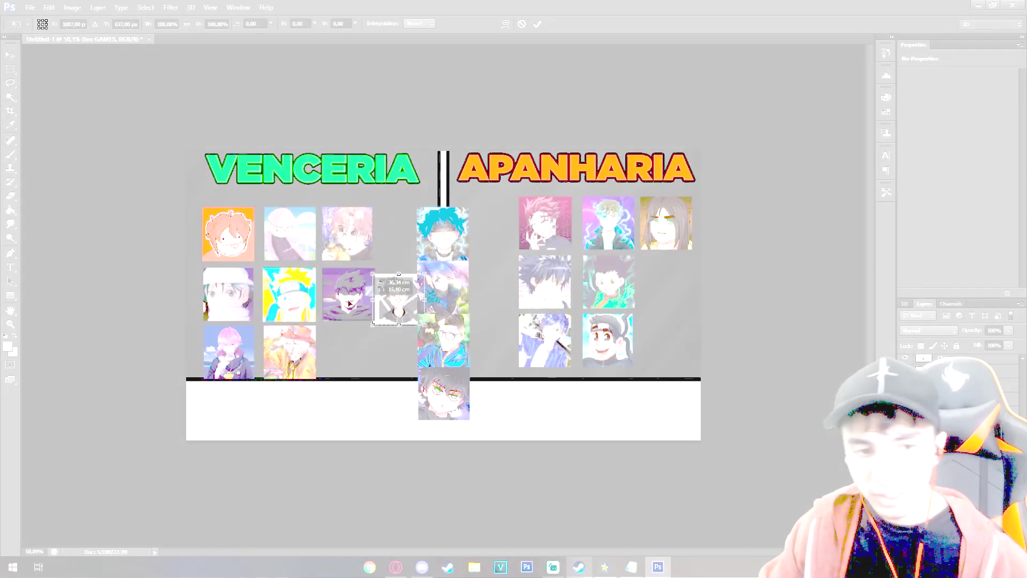
Move the remaining black-and-white avatar to third place in the third VENCERIA row, beside the red-hat avatar
left_click_drag(406, 315, 362, 368)
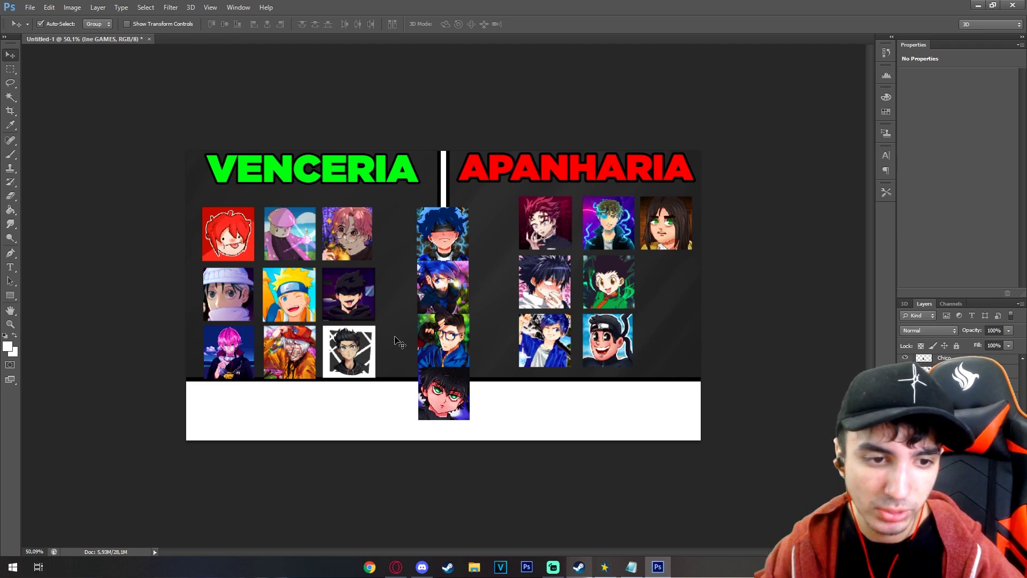
key("ctrl+plus")
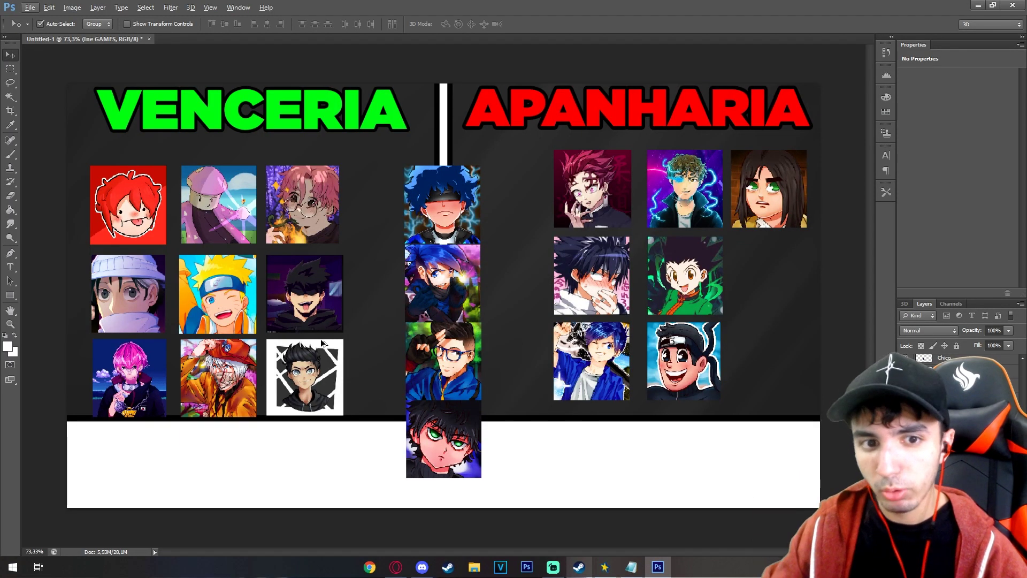
key("ctrl+minus")
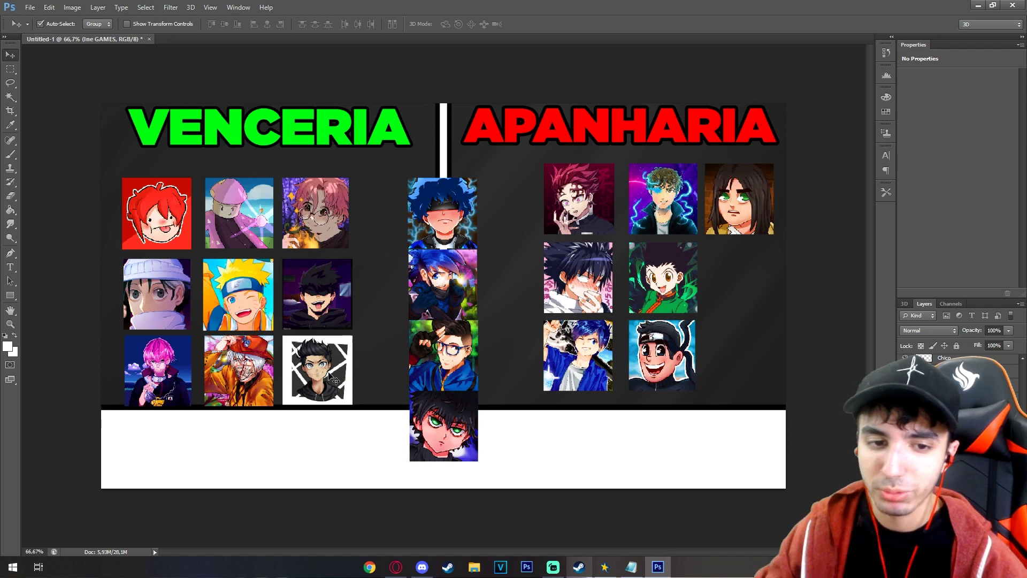
key("alt")
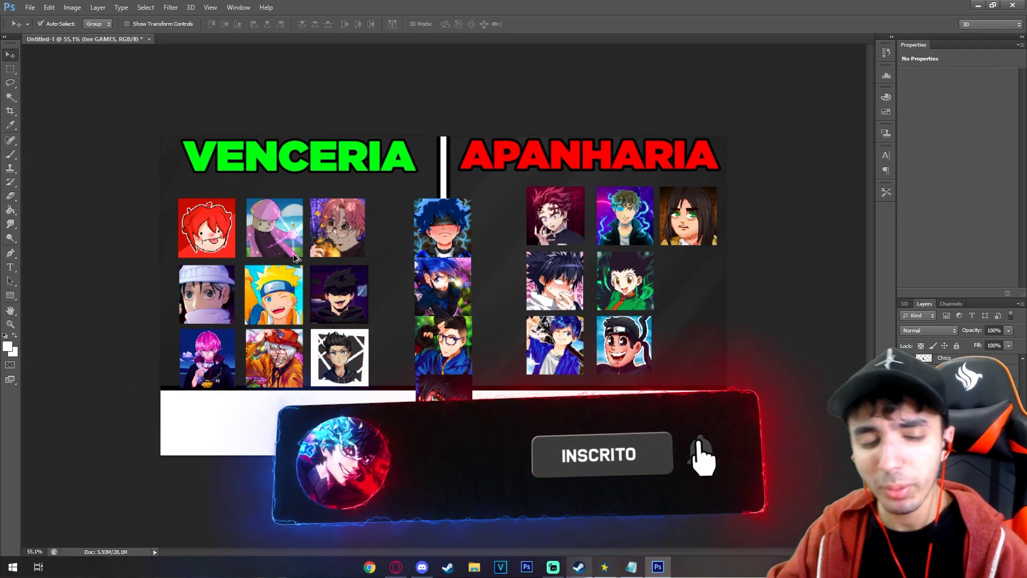
scroll(161, 298, "down", 1)
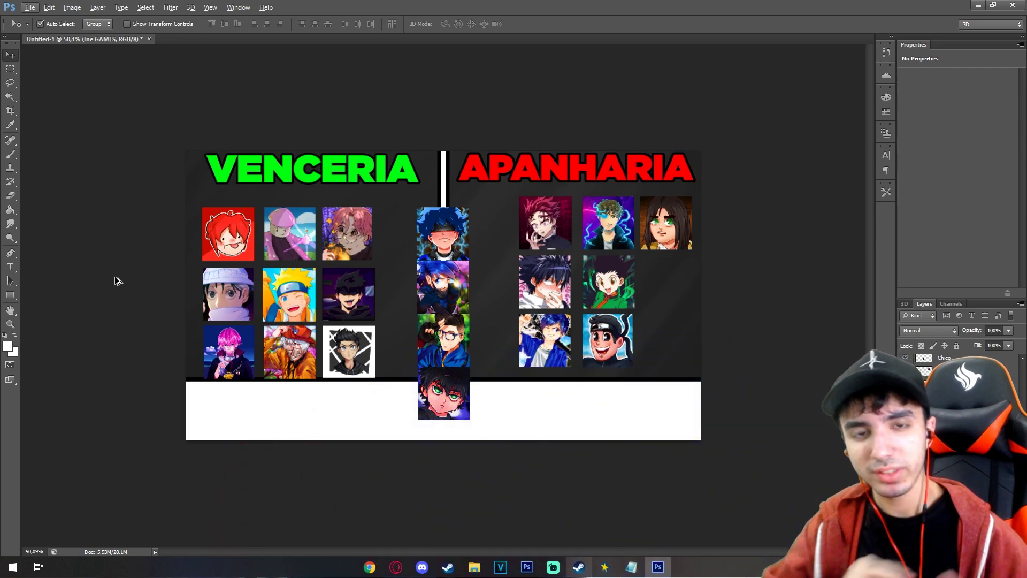